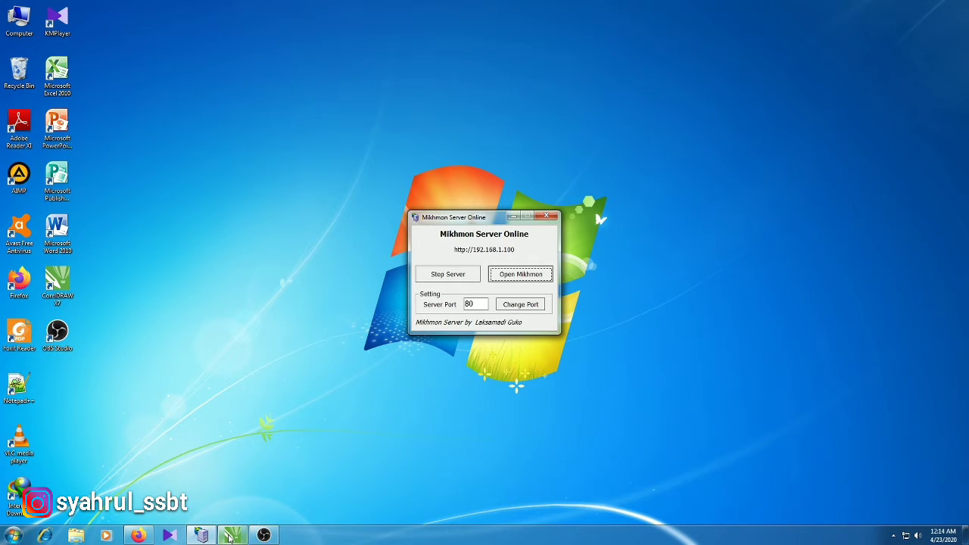
# - Bring the CorelDRAW X7 window showing upbs jaro.cdr to the front from the taskbar
pyautogui.click(230, 536)
# - Create a new blank Untitled-1 document with a 60 × 60 cm CMYK page
pyautogui.scroll(-3, 292, 361)
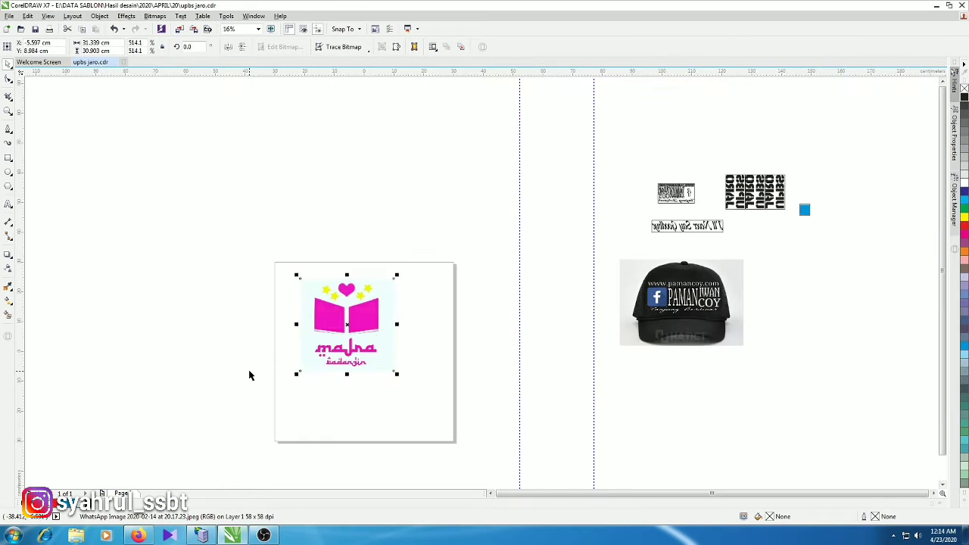
pyautogui.click(125, 63)
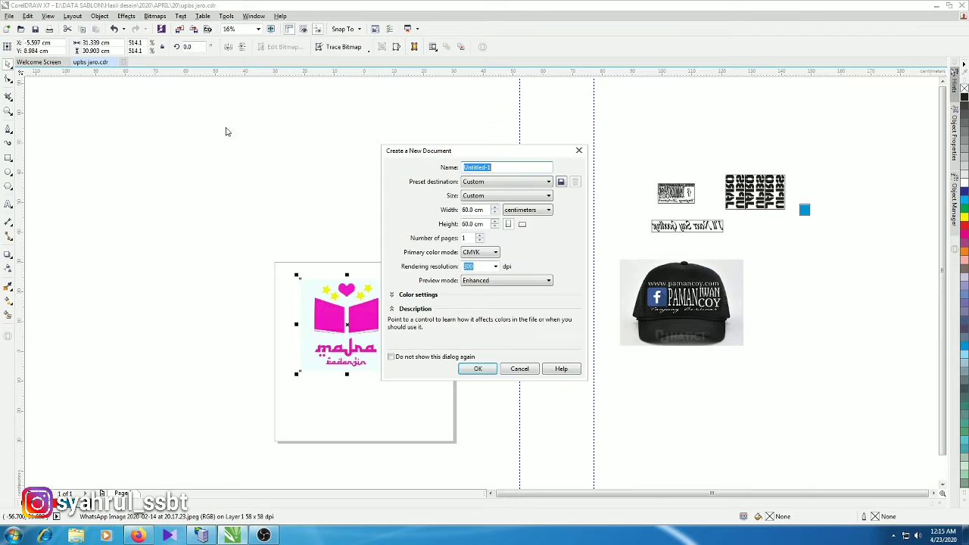
pyautogui.click(478, 370)
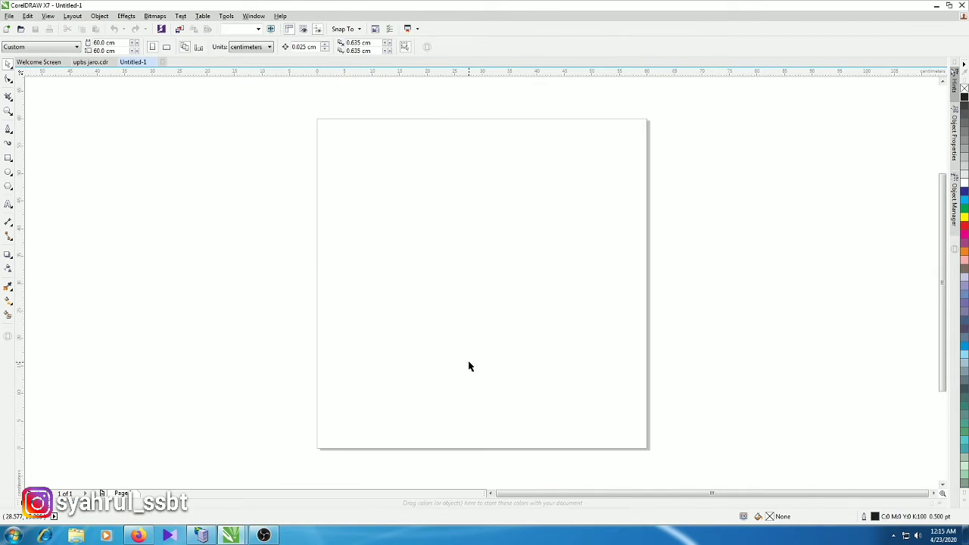
pyautogui.moveTo(137, 536)
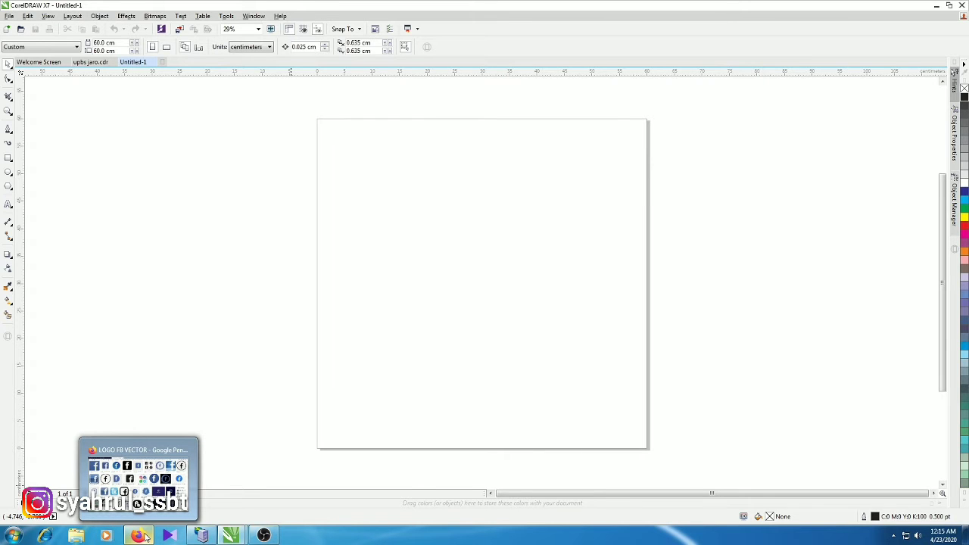
# - Find and preview the scribble-style Facebook icon in the LOGO FB VECTOR image results
pyautogui.click(139, 536)
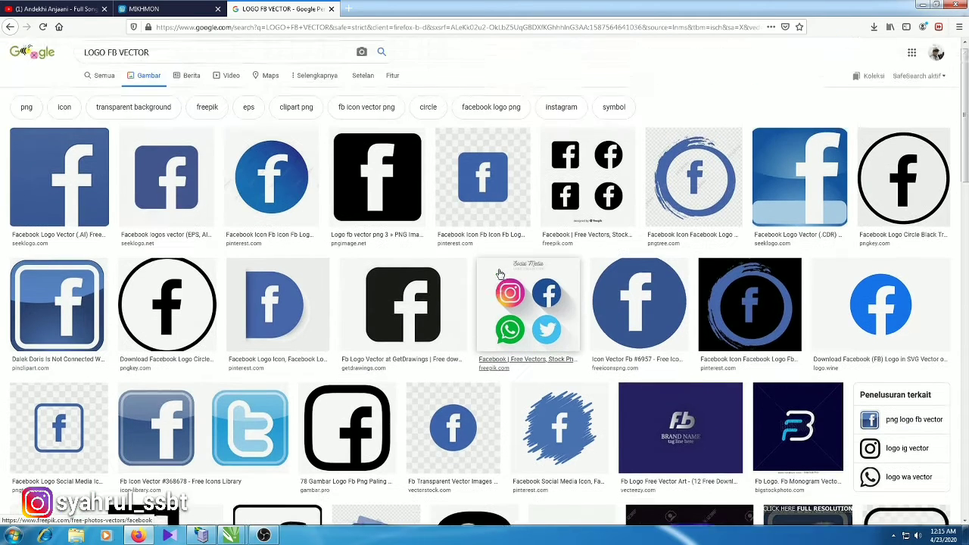
pyautogui.scroll(1, 499, 274)
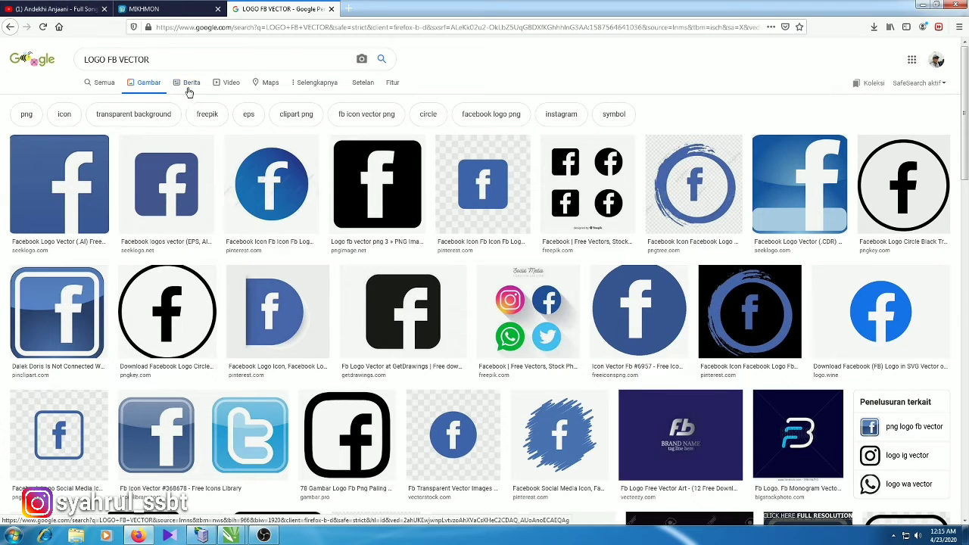
pyautogui.moveTo(168, 60); pyautogui.dragTo(2, 199)
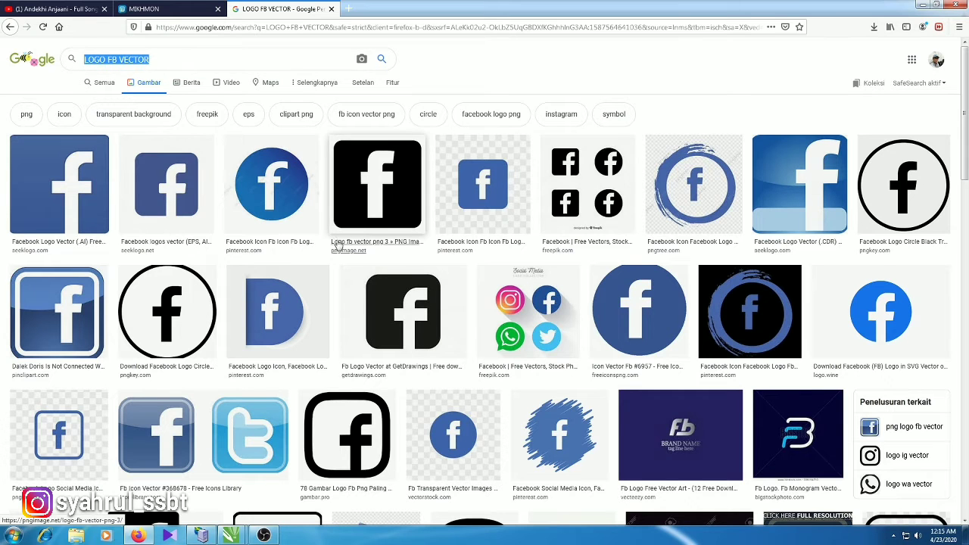
pyautogui.scroll(-3, 529, 274)
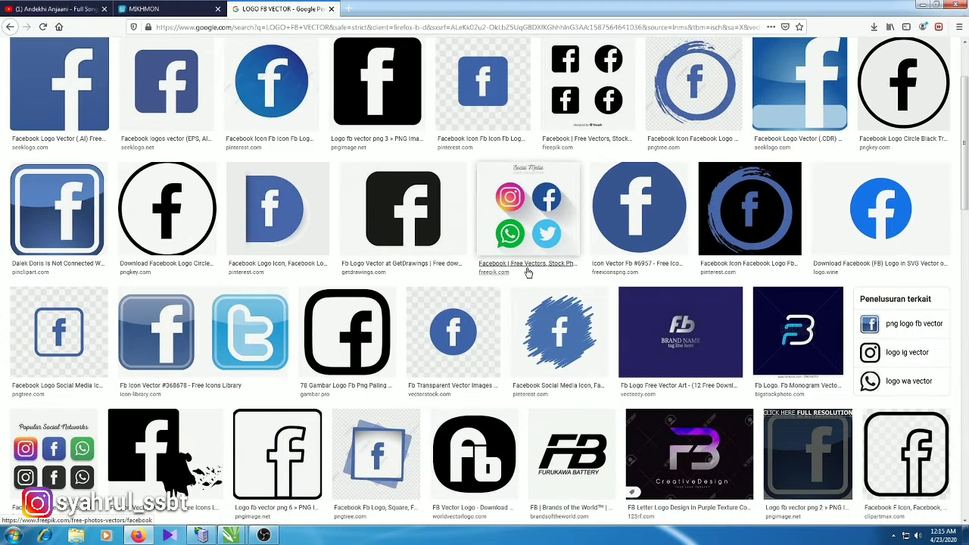
pyautogui.click(559, 326)
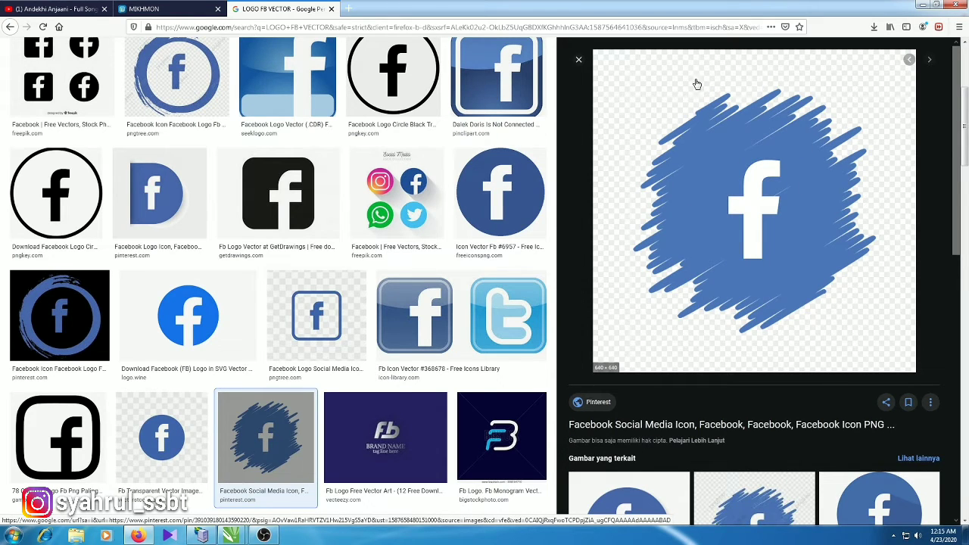
pyautogui.click(706, 235)
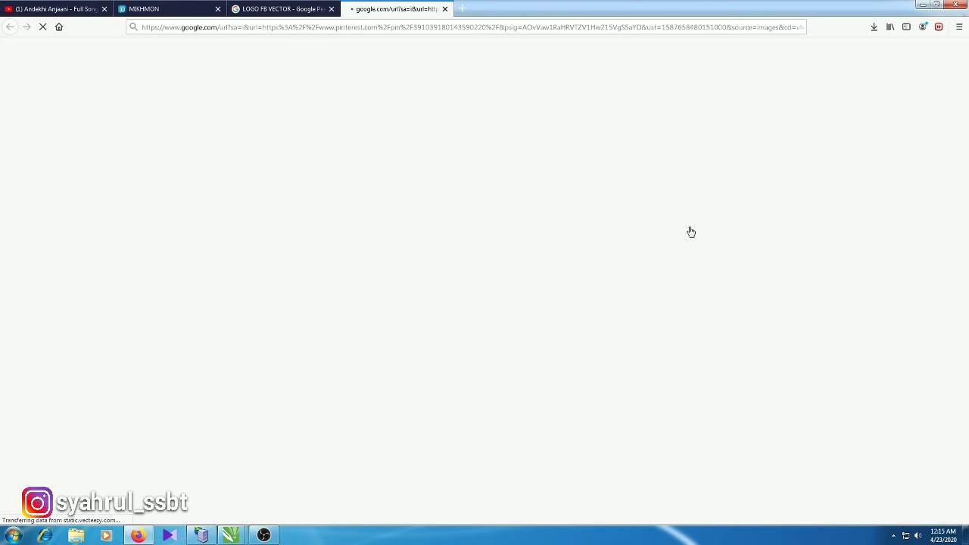
pyautogui.click(446, 8)
# - Save the preview image as 'fb vector' PNG in the APRIL\22 folder
pyautogui.rightClick(788, 140)
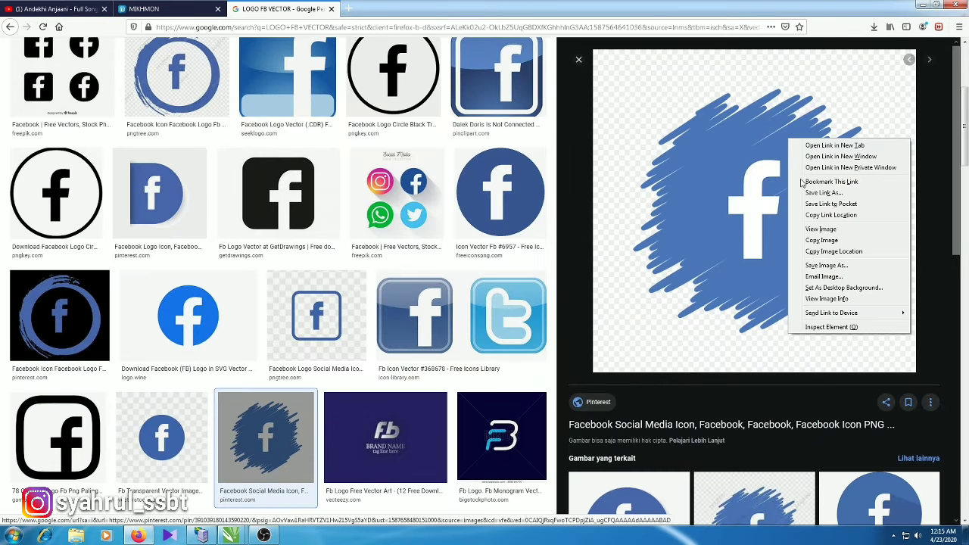
pyautogui.click(815, 265)
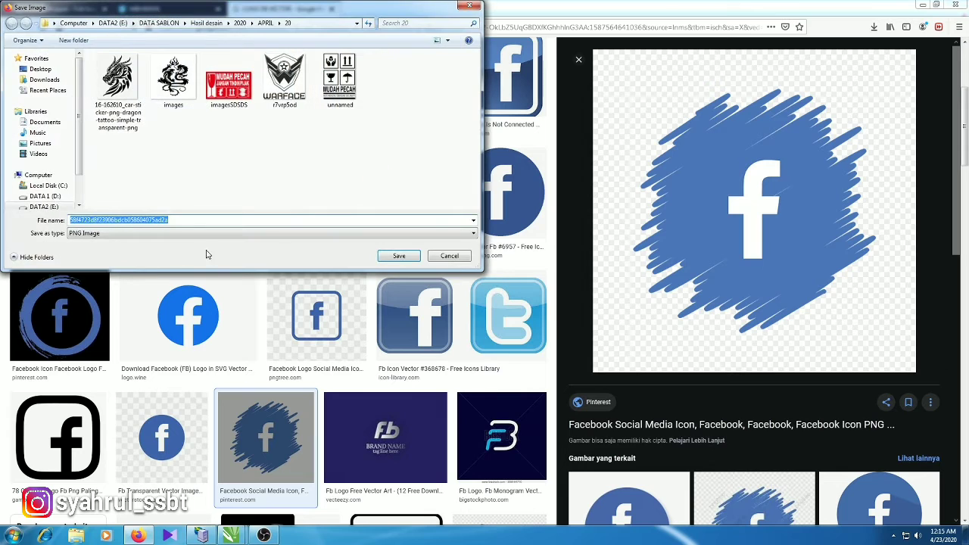
pyautogui.click(265, 24)
pyautogui.doubleClick(130, 175)
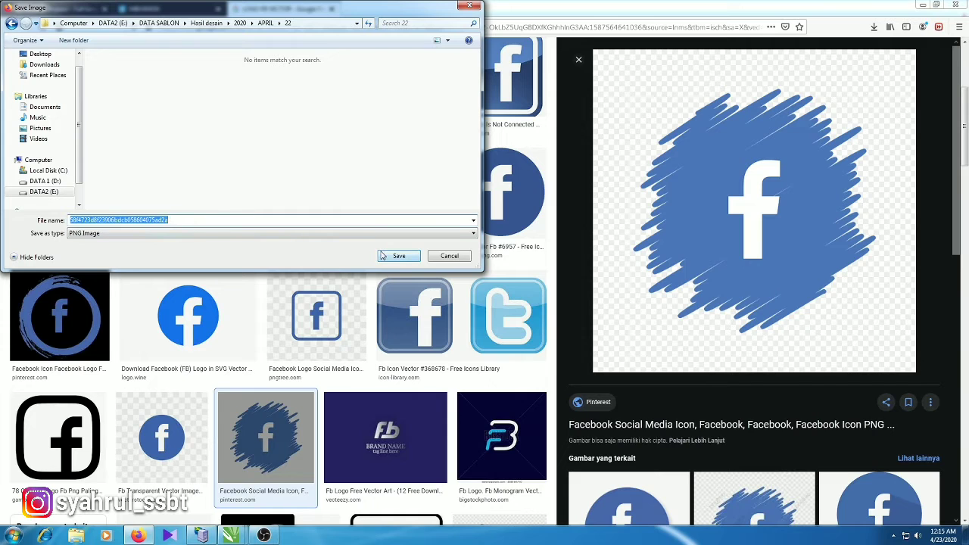
pyautogui.write('fb vector')
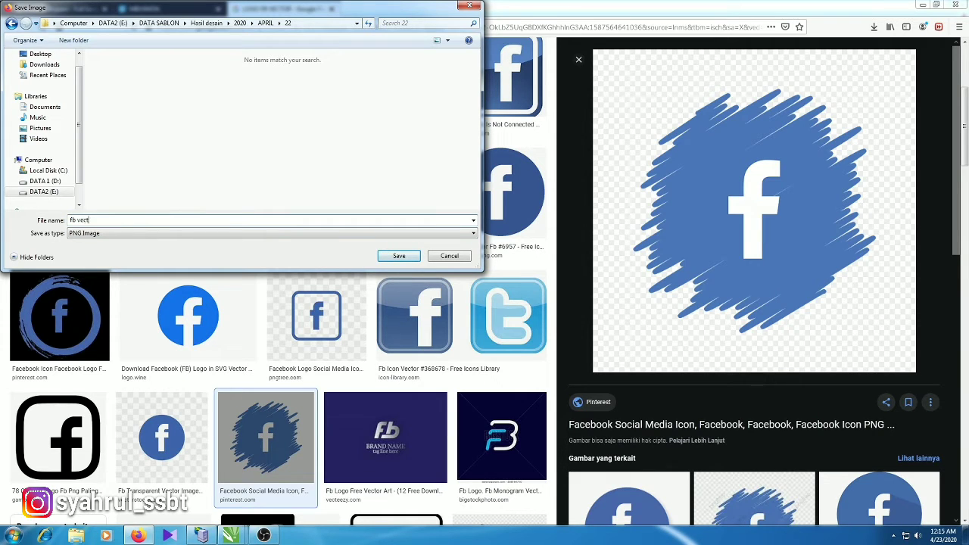
pyautogui.click(416, 256)
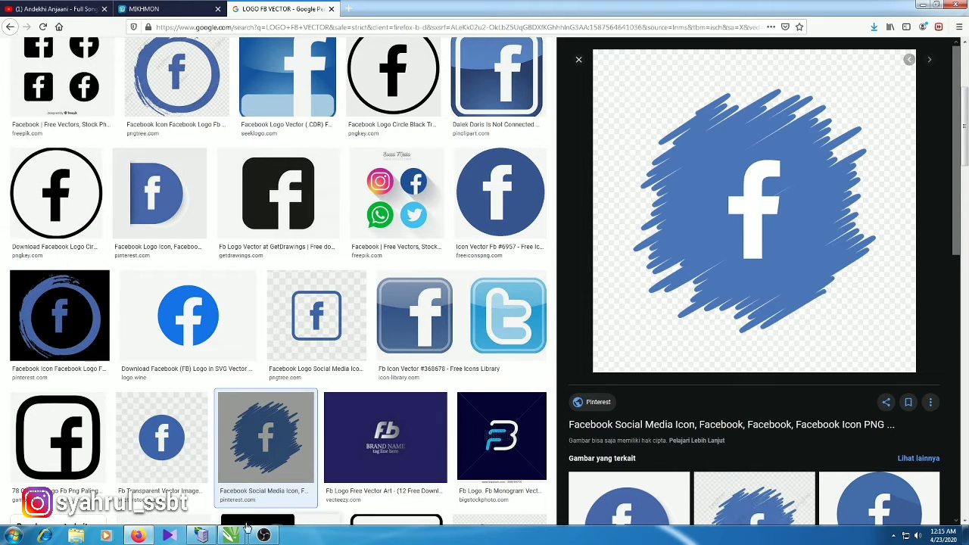
# - Import fb vector.png from DATA2 (E:)\DATA SABLON\Hasil desain\2020\APRIL\22 into Untitled-1
pyautogui.moveTo(231, 536)
pyautogui.click(288, 478)
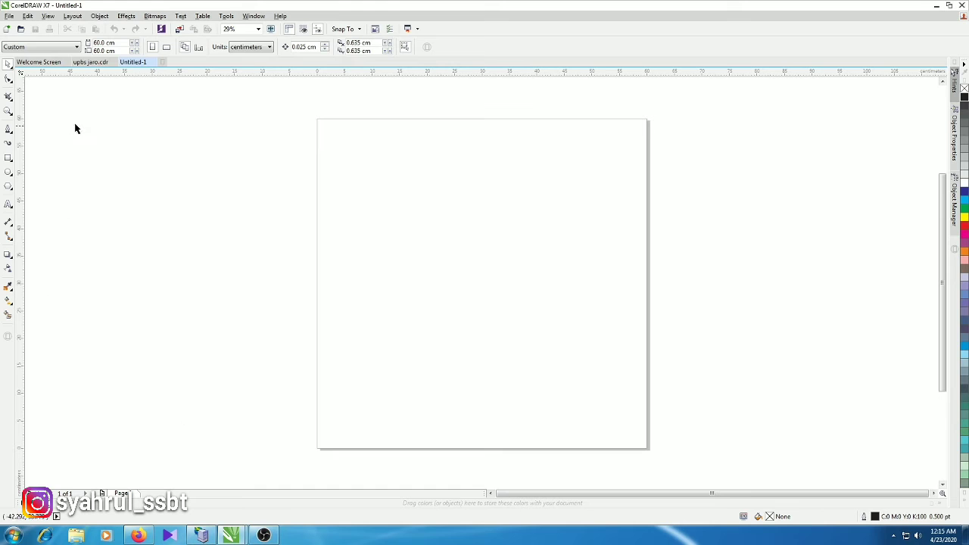
pyautogui.click(10, 16)
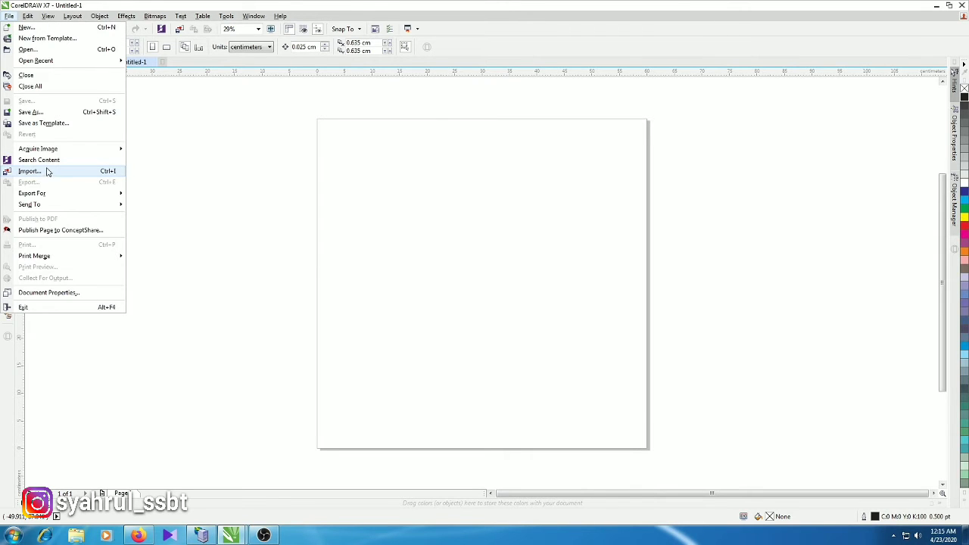
pyautogui.click(47, 173)
pyautogui.click(362, 341)
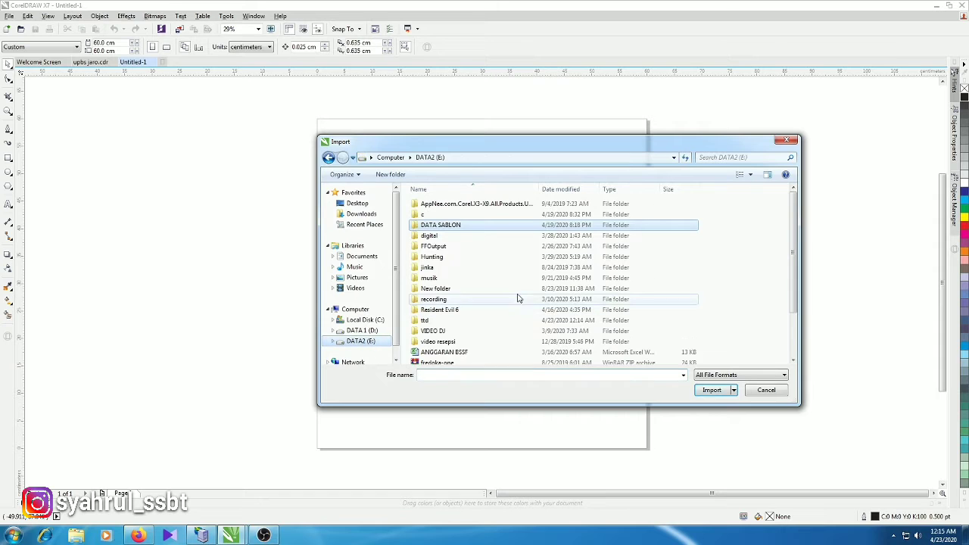
pyautogui.doubleClick(464, 226)
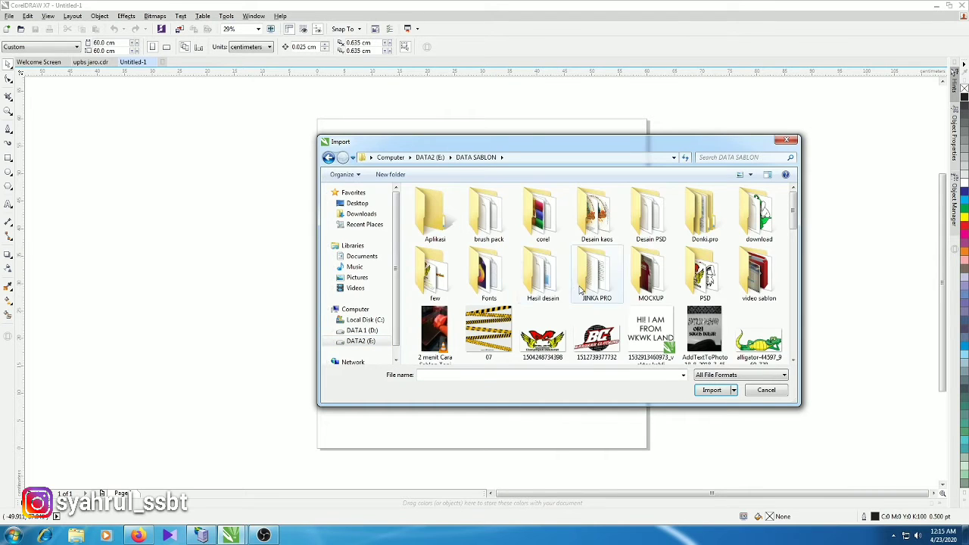
pyautogui.doubleClick(542, 274)
pyautogui.doubleClick(439, 244)
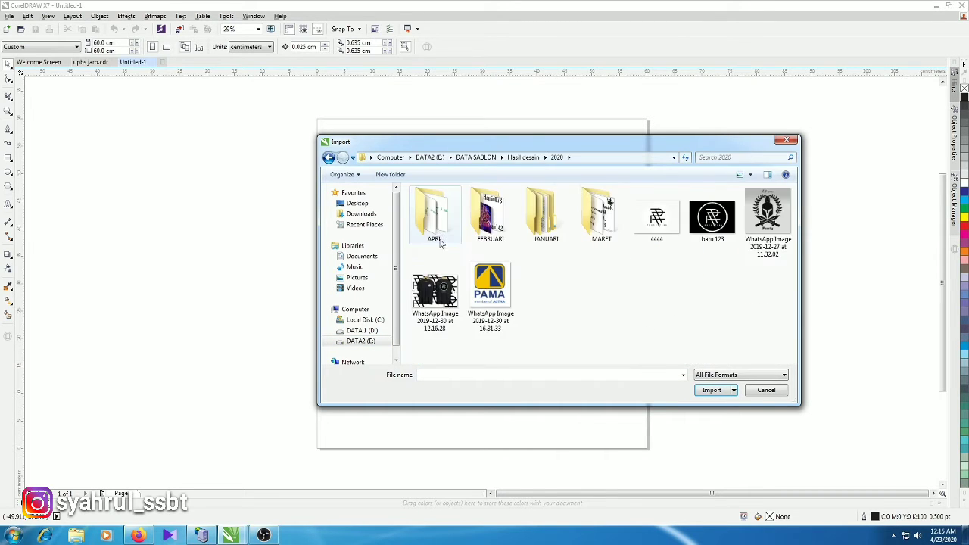
pyautogui.doubleClick(442, 242)
pyautogui.doubleClick(444, 312)
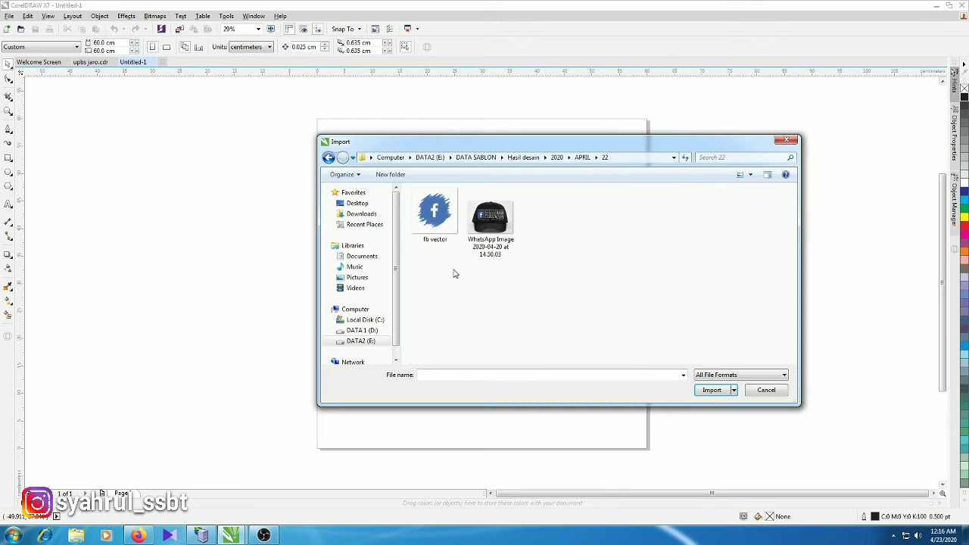
pyautogui.click(447, 219)
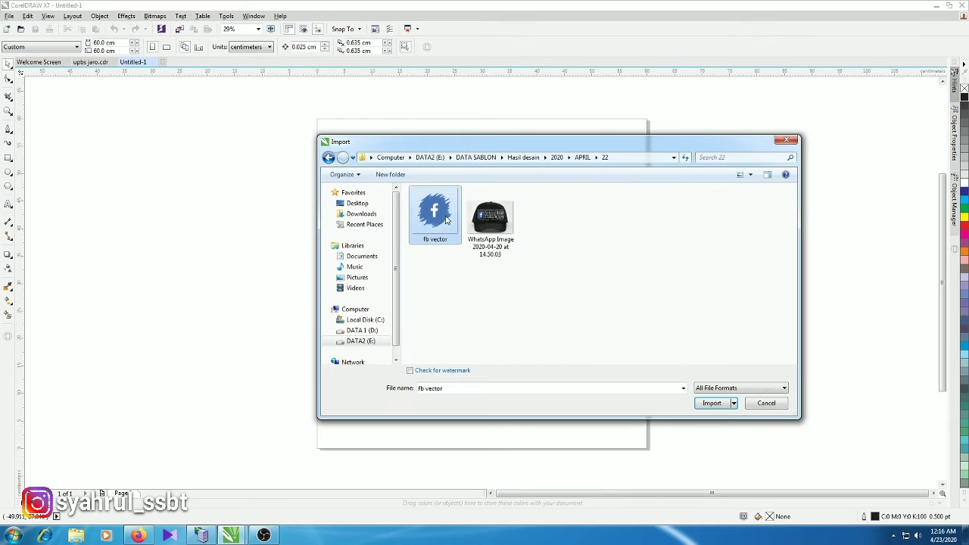
pyautogui.click(712, 404)
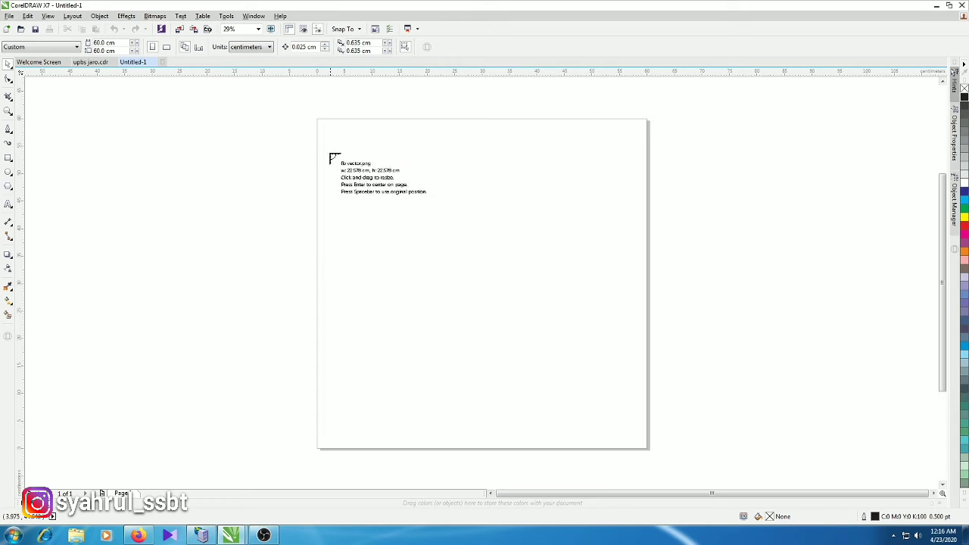
# - Place the imported logo large across the page, about 43.054 cm square
pyautogui.moveTo(332, 151); pyautogui.dragTo(585, 388)
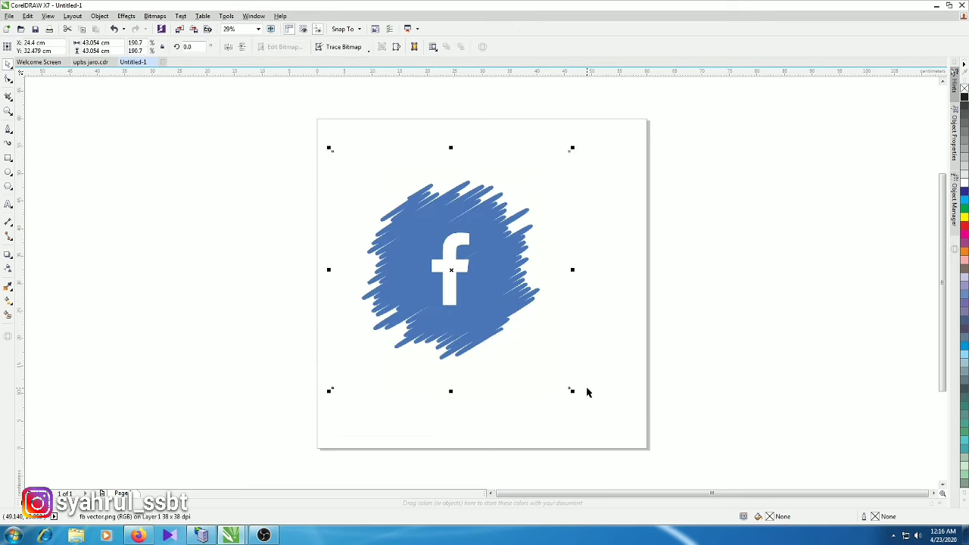
pyautogui.scroll(4, 498, 253)
pyautogui.scroll(5, 385, 232)
pyautogui.scroll(-5, 385, 231)
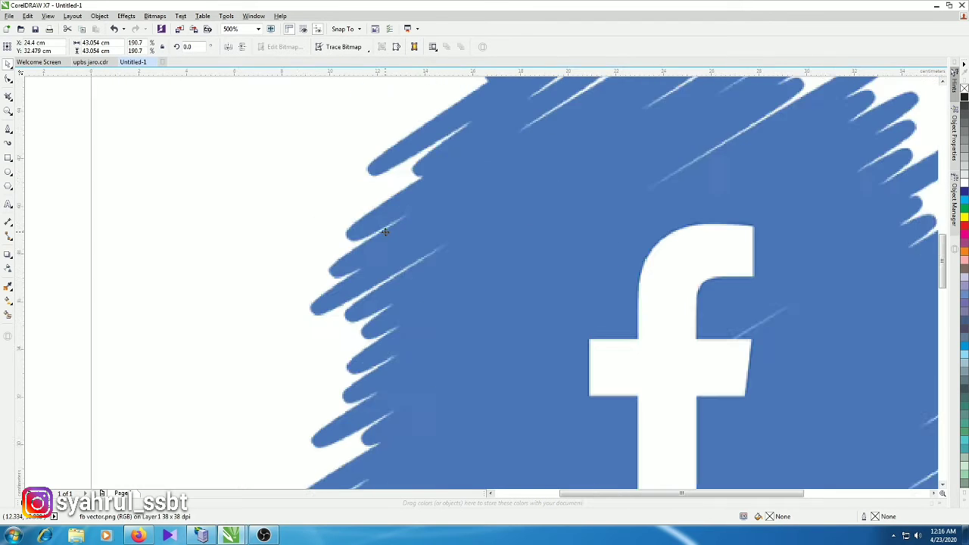
pyautogui.scroll(-4, 363, 227)
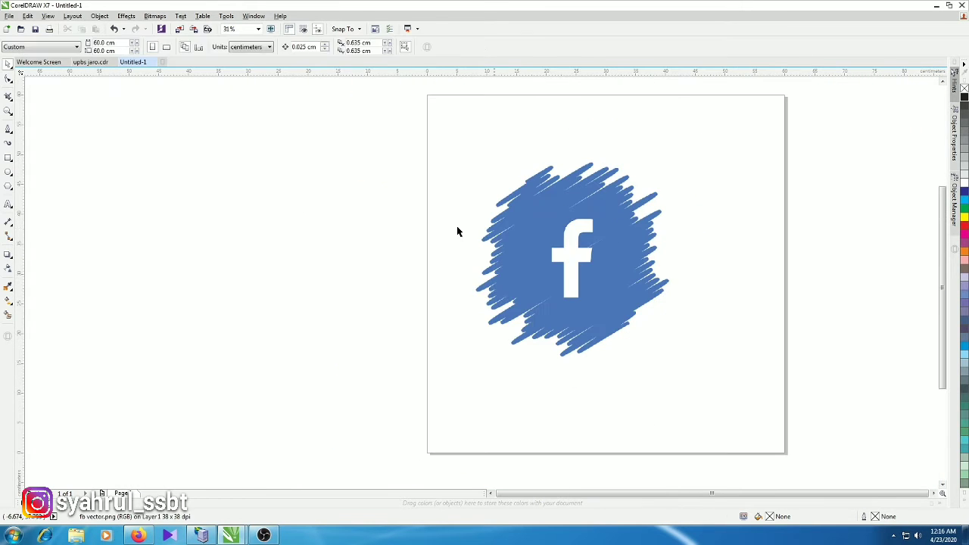
pyautogui.scroll(2, 526, 244)
pyautogui.scroll(-2, 519, 217)
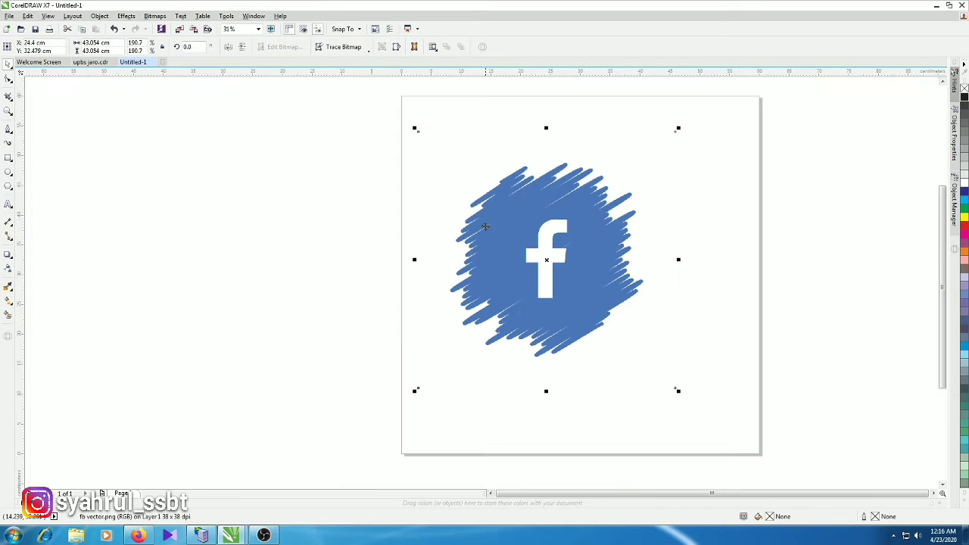
# - Select and deselect the logo bitmap while zooming in and out to inspect its pixels
pyautogui.moveTo(341, 118)
pyautogui.mouseDown()
pyautogui.moveTo(504, 227)
pyautogui.moveTo(732, 429)
pyautogui.mouseUp()
pyautogui.click(580, 234)
pyautogui.click(379, 234)
pyautogui.scroll(1, 502, 208)
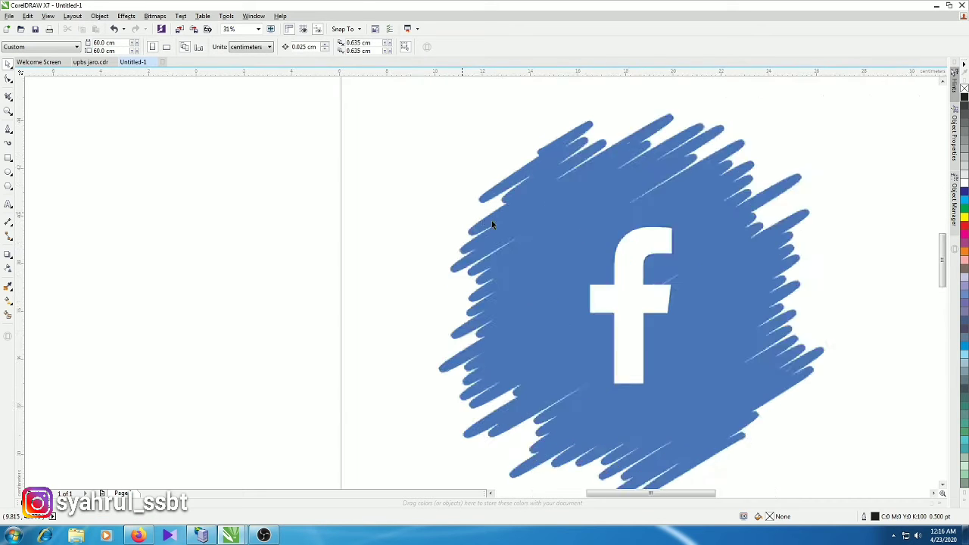
pyautogui.scroll(1, 491, 220)
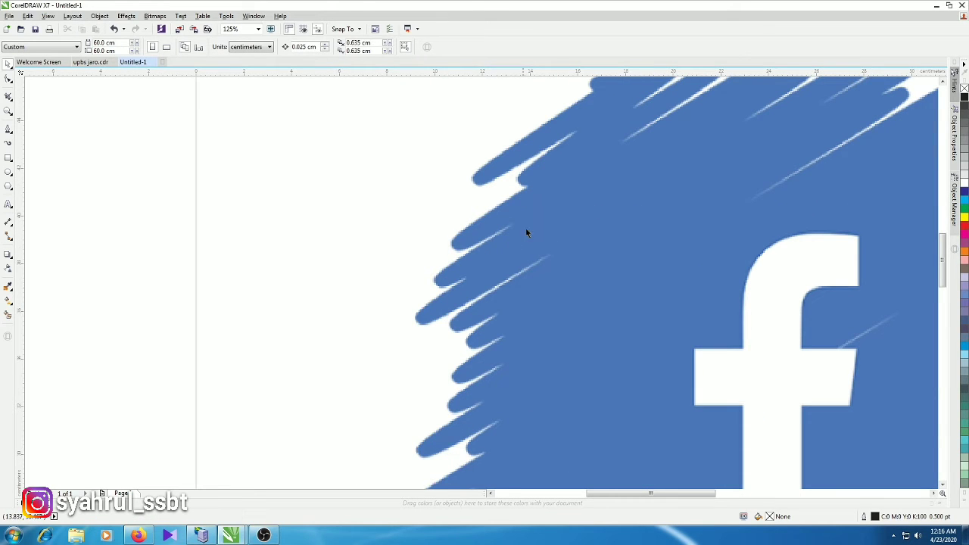
pyautogui.scroll(1, 455, 283)
pyautogui.scroll(3, 474, 262)
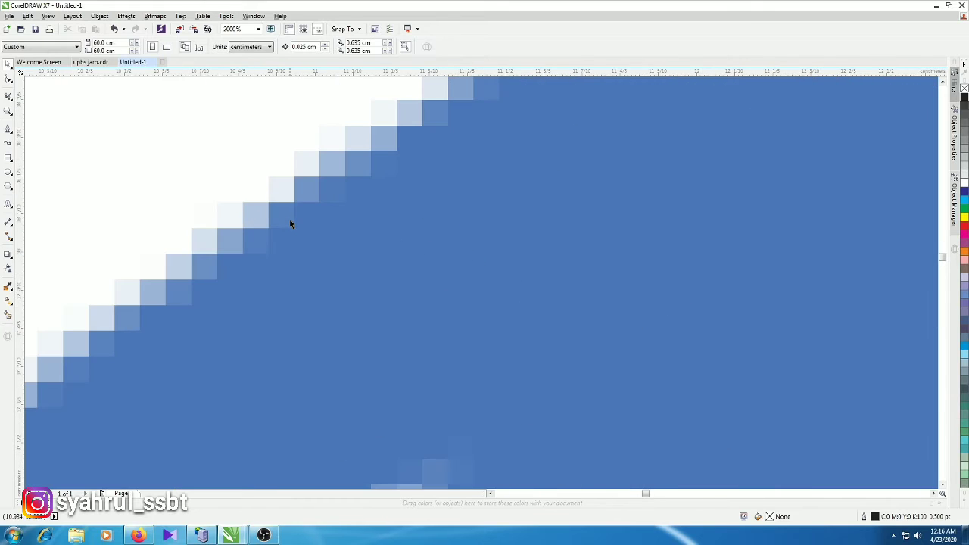
pyautogui.scroll(-1, 289, 223)
pyautogui.scroll(-1, 298, 217)
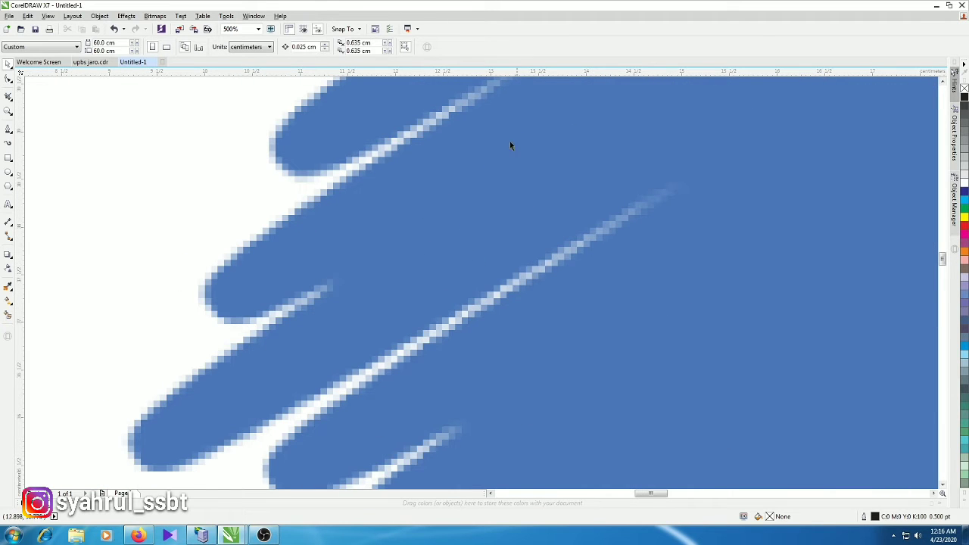
pyautogui.scroll(-2, 322, 316)
pyautogui.scroll(-2, 325, 296)
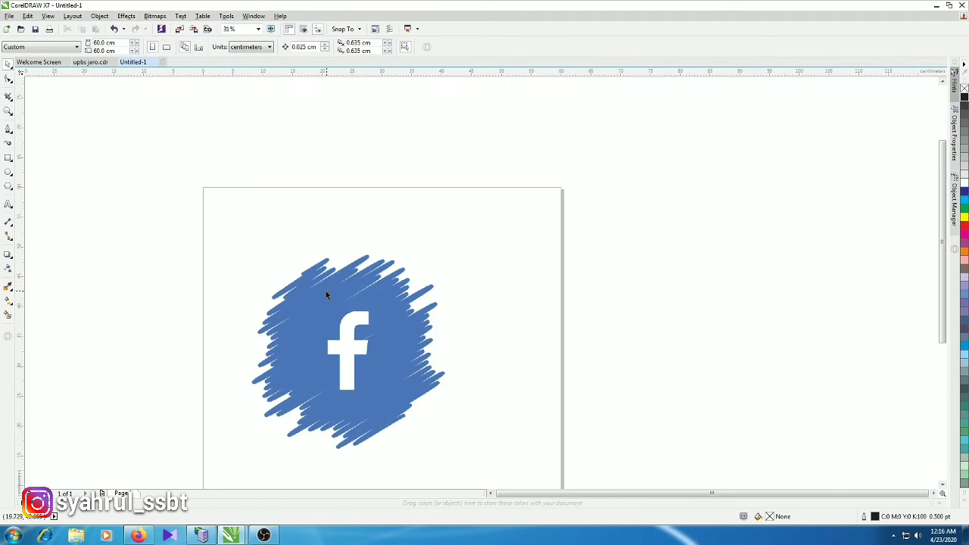
# - Move the logo bitmap into the lower-middle of the page, zooming to check placement
pyautogui.click(322, 350)
pyautogui.moveTo(376, 328); pyautogui.dragTo(404, 348)
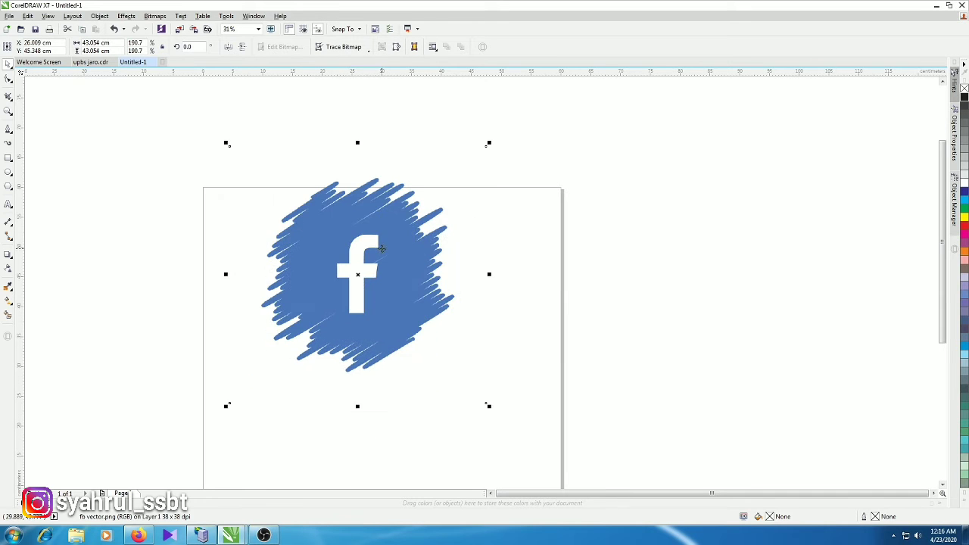
pyautogui.scroll(2, 375, 356)
pyautogui.scroll(1, 333, 238)
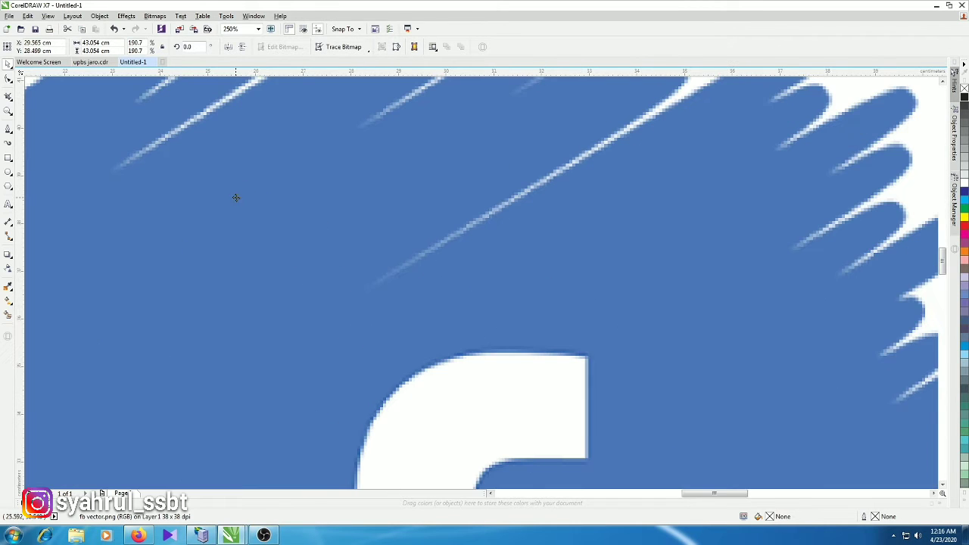
pyautogui.scroll(-2, 431, 316)
pyautogui.moveTo(394, 296); pyautogui.dragTo(333, 242)
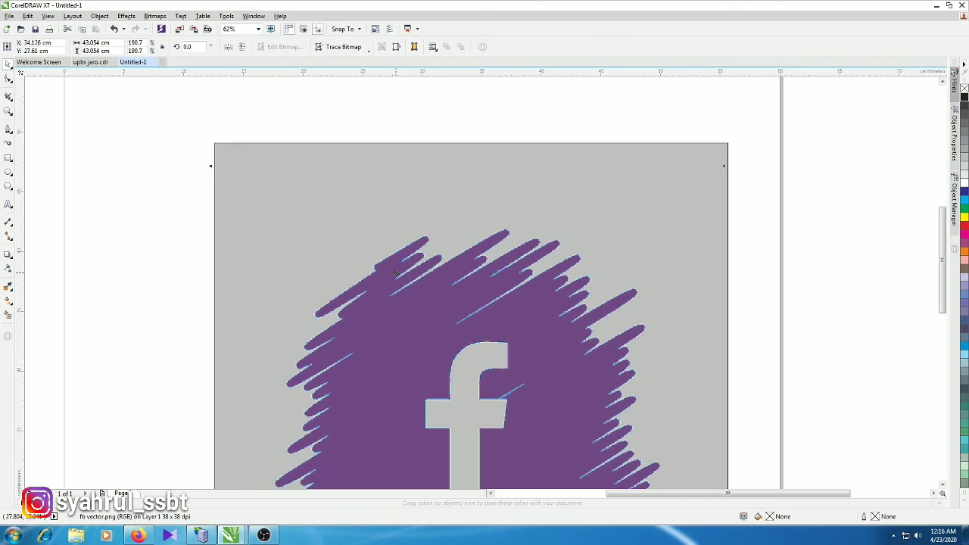
pyautogui.scroll(-1, 321, 258)
pyautogui.scroll(-1, 290, 305)
pyautogui.scroll(2, 327, 288)
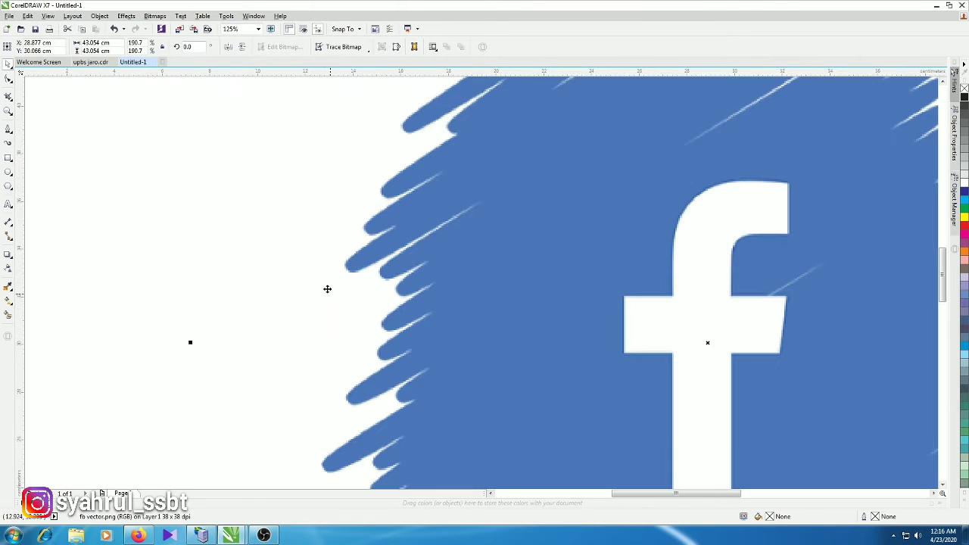
pyautogui.scroll(1, 422, 303)
pyautogui.scroll(3, 425, 300)
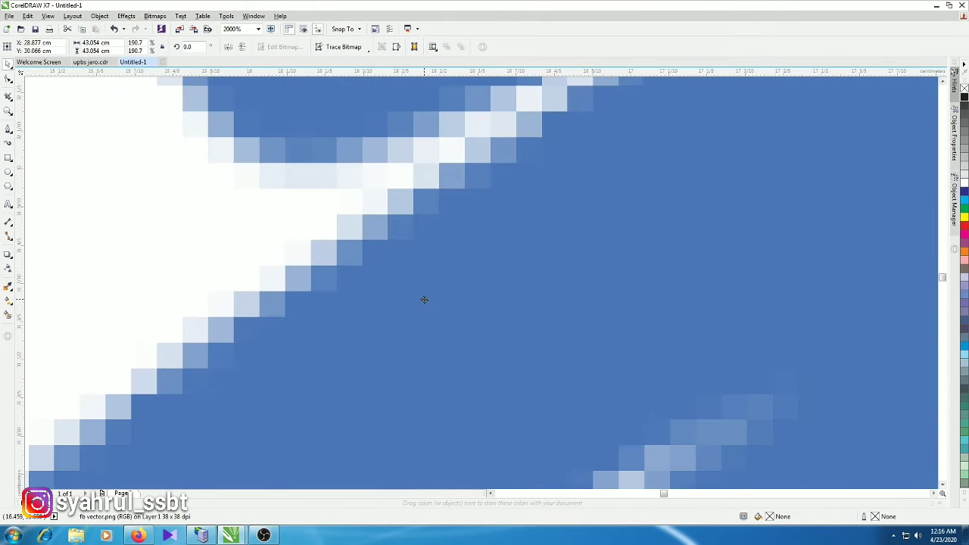
pyautogui.scroll(-3, 380, 214)
pyautogui.scroll(-1, 394, 220)
pyautogui.scroll(-1, 408, 224)
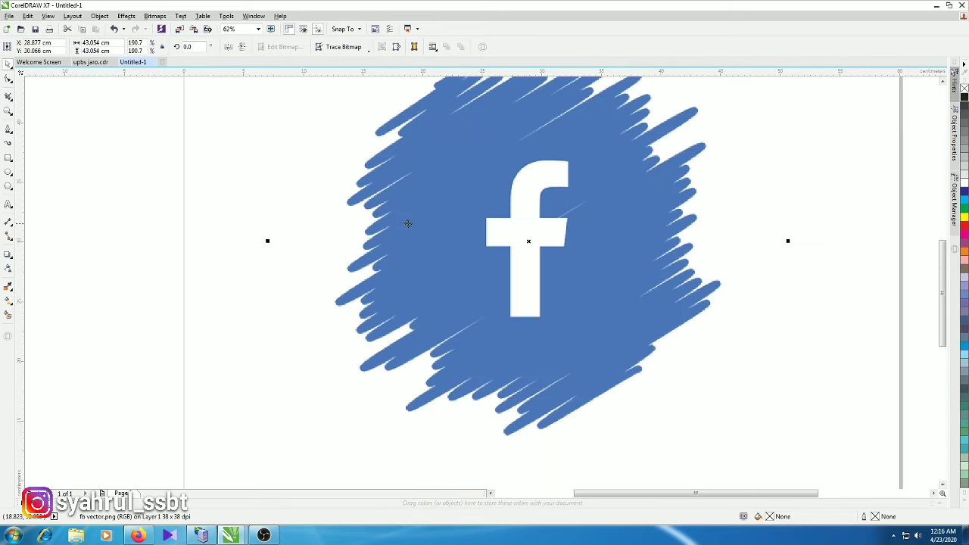
pyautogui.scroll(-1, 444, 197)
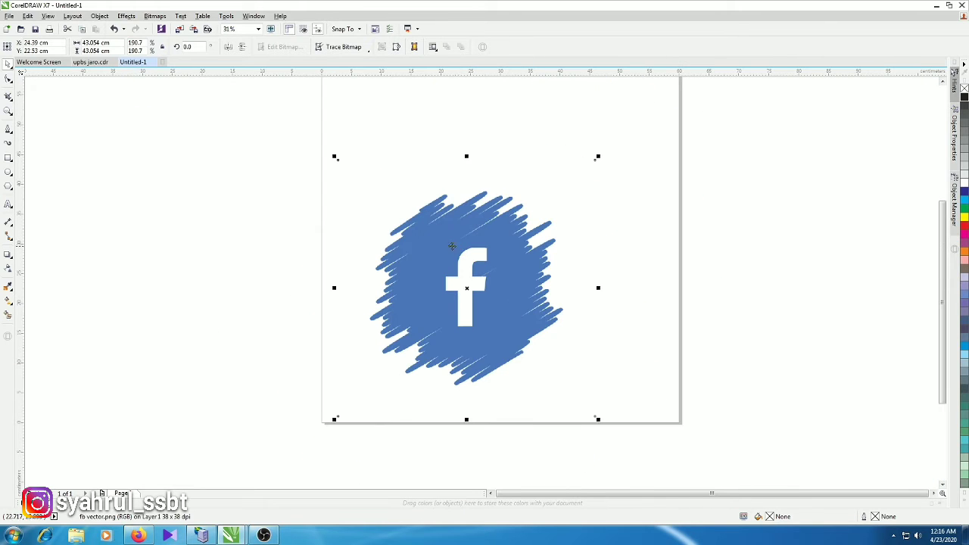
# - Trace the selected logo bitmap with PowerTRACE Outline Trace using the Detailed Logo preset
pyautogui.click(324, 238)
pyautogui.click(453, 233)
pyautogui.click(358, 48)
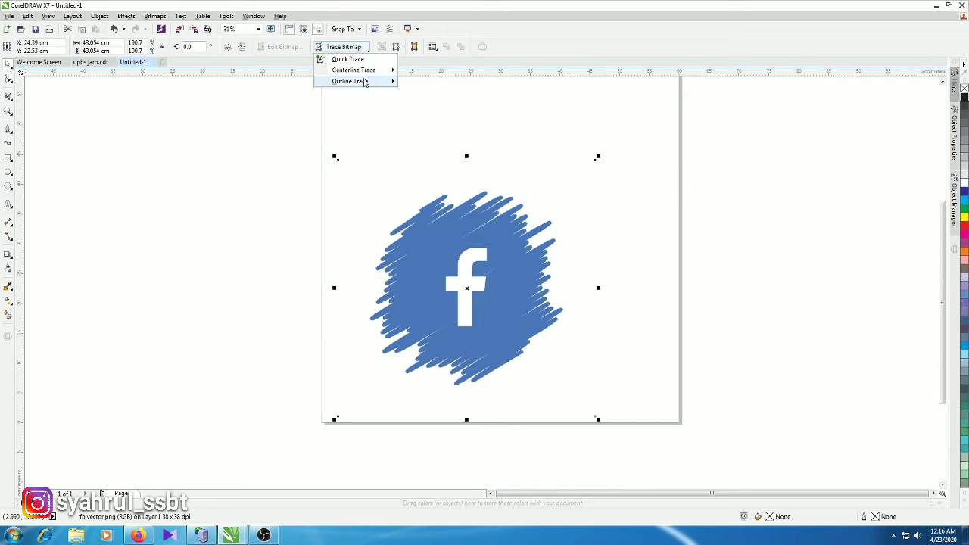
pyautogui.moveTo(351, 81)
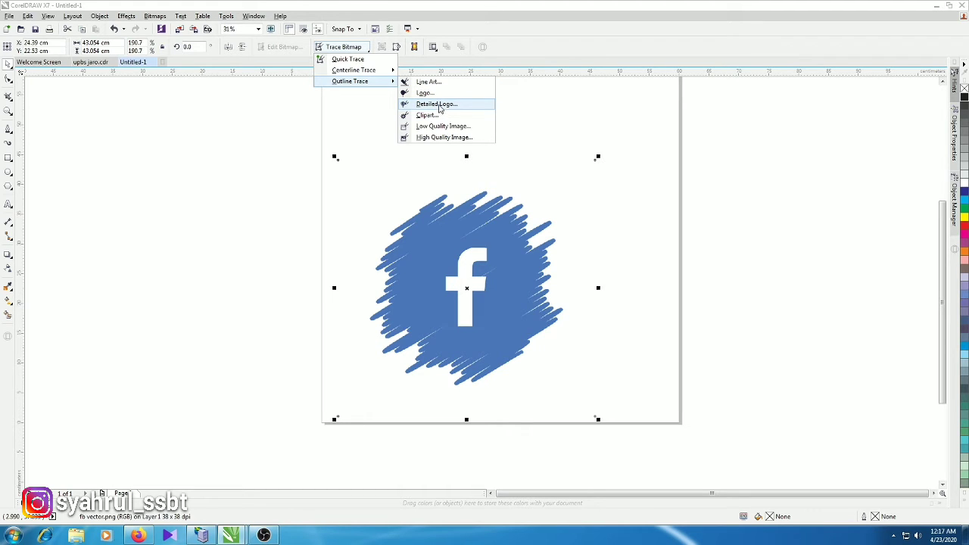
pyautogui.click(438, 104)
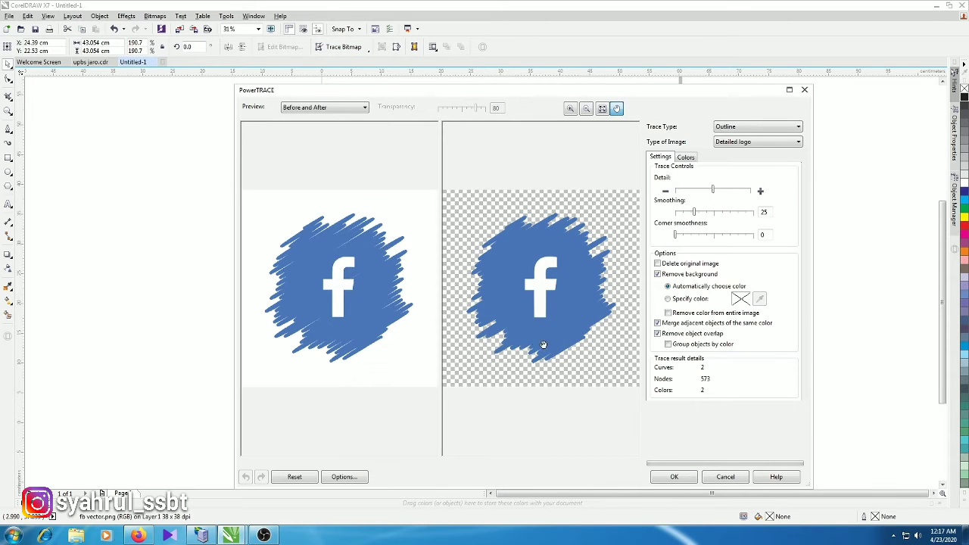
pyautogui.scroll(1, 536, 263)
pyautogui.scroll(1, 519, 256)
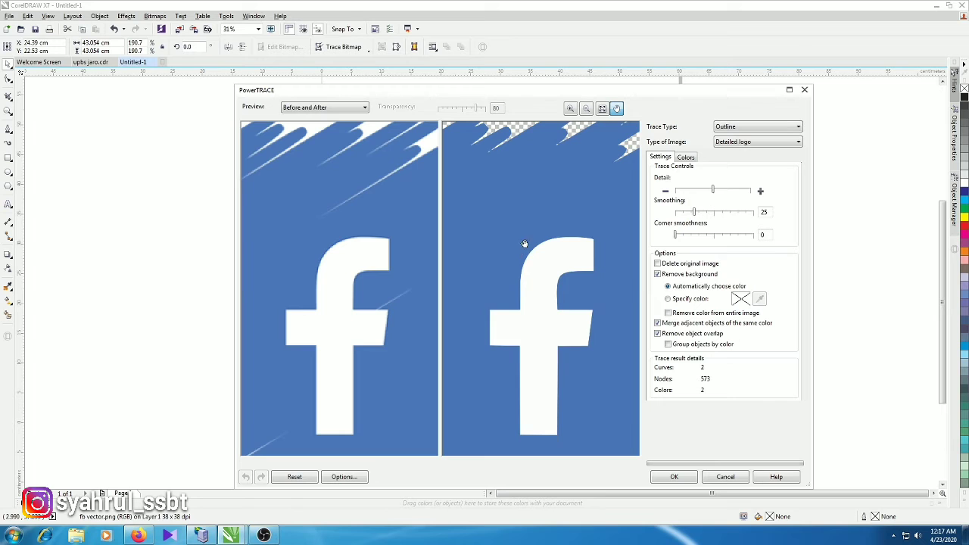
pyautogui.scroll(1, 530, 243)
pyautogui.scroll(-2, 530, 242)
pyautogui.scroll(1, 519, 185)
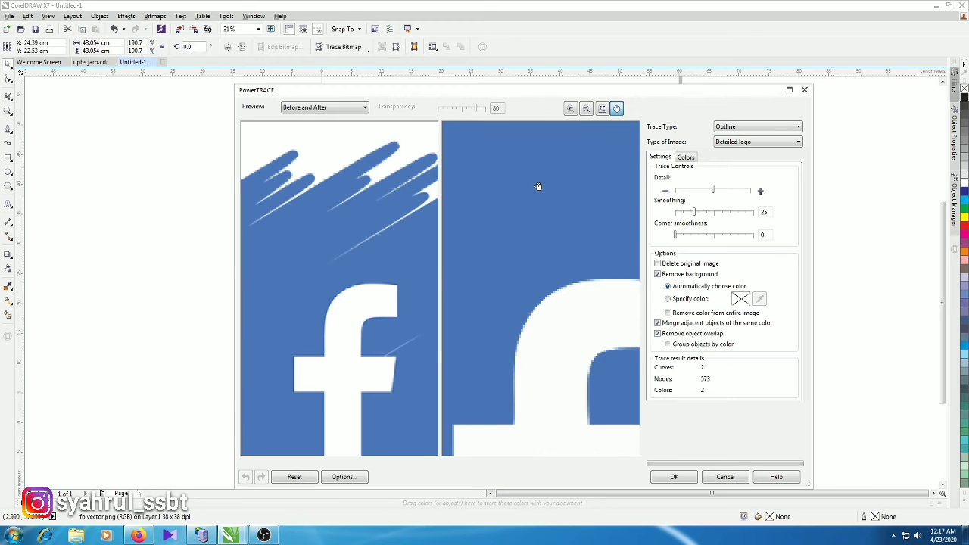
pyautogui.scroll(1, 537, 182)
pyautogui.moveTo(534, 176); pyautogui.dragTo(578, 296)
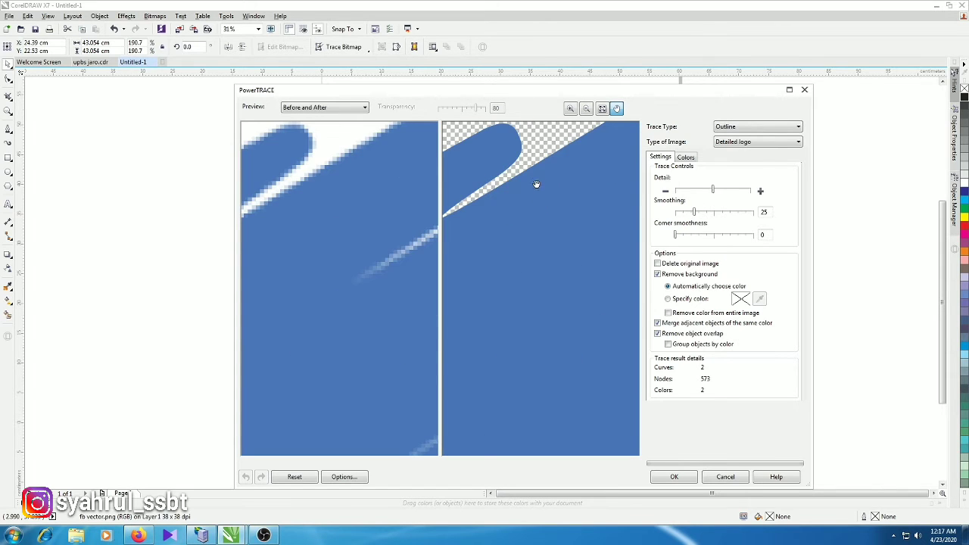
pyautogui.moveTo(359, 182); pyautogui.dragTo(336, 236)
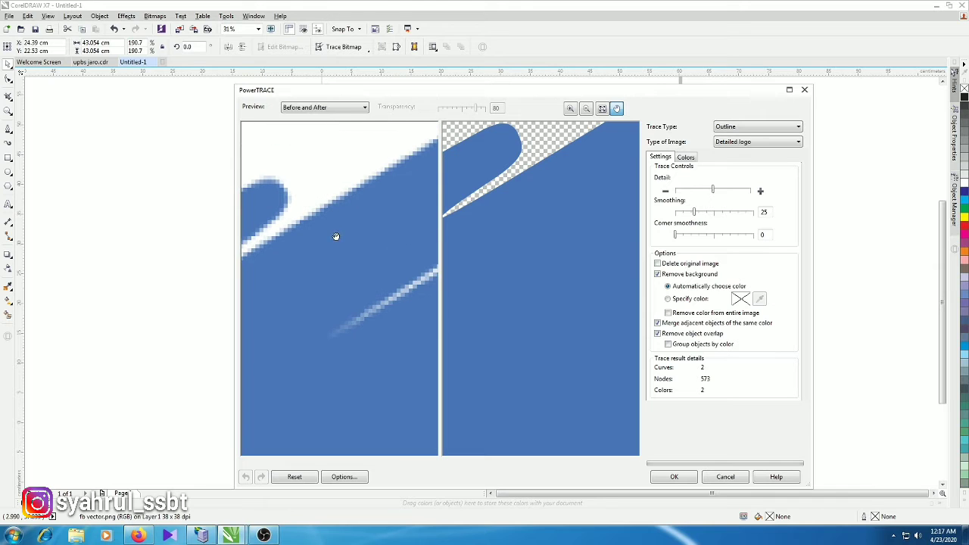
pyautogui.moveTo(531, 166)
pyautogui.mouseDown()
pyautogui.moveTo(580, 199)
pyautogui.moveTo(498, 249)
pyautogui.mouseUp()
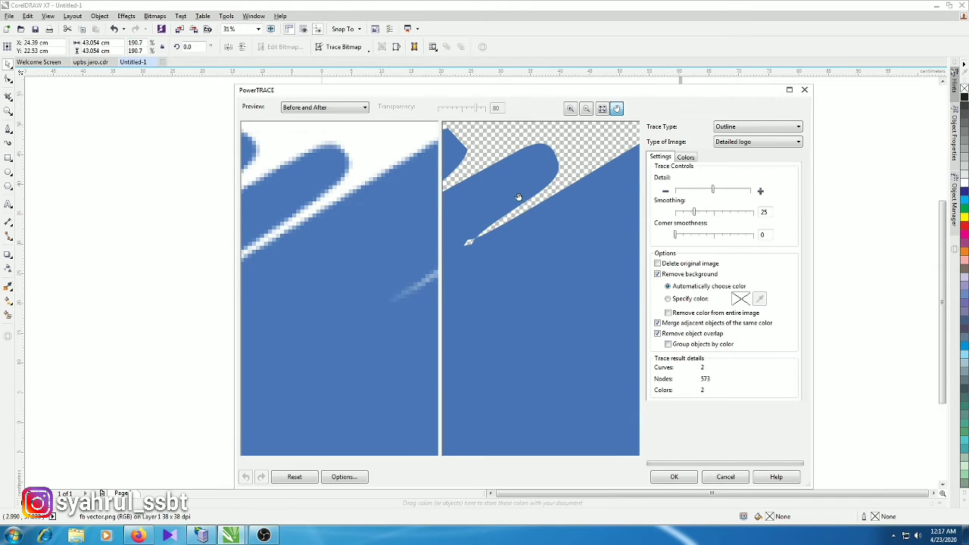
pyautogui.scroll(-2, 505, 244)
pyautogui.scroll(-2, 447, 283)
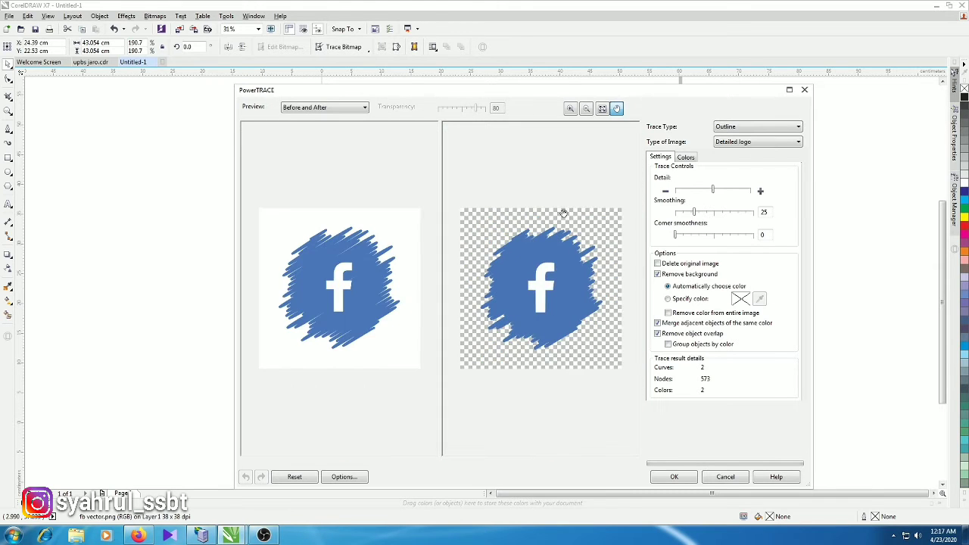
pyautogui.scroll(2, 546, 261)
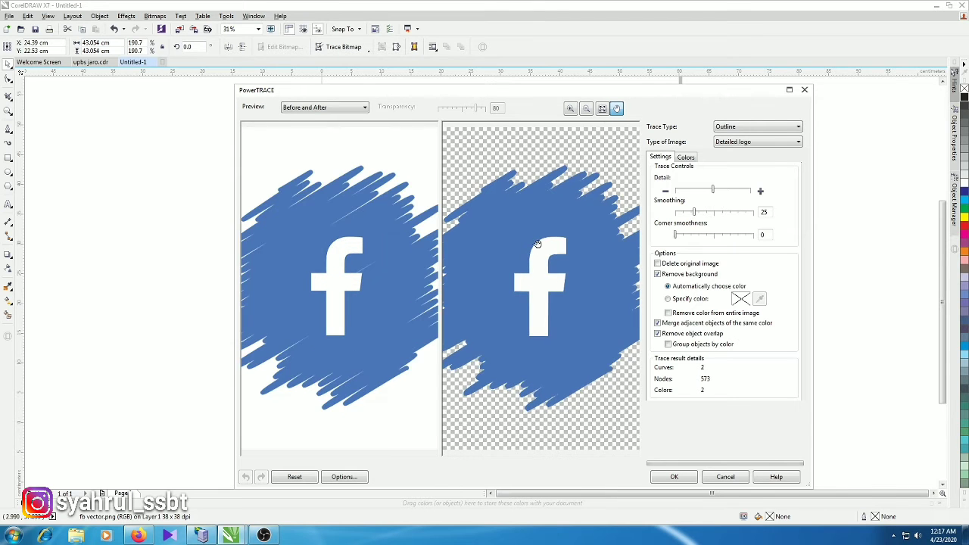
pyautogui.scroll(2, 528, 235)
pyautogui.scroll(-2, 528, 235)
pyautogui.scroll(-2, 573, 247)
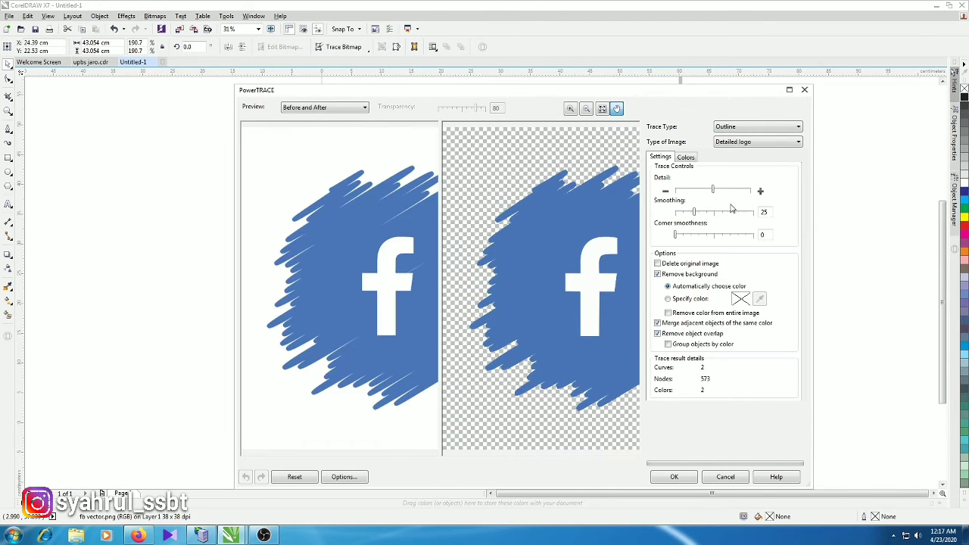
# - Tune the trace smoothing and set corner smoothness to 28, inspecting the 675-node preview
pyautogui.moveTo(703, 214)
pyautogui.mouseDown()
pyautogui.moveTo(735, 213)
pyautogui.moveTo(682, 215)
pyautogui.mouseUp()
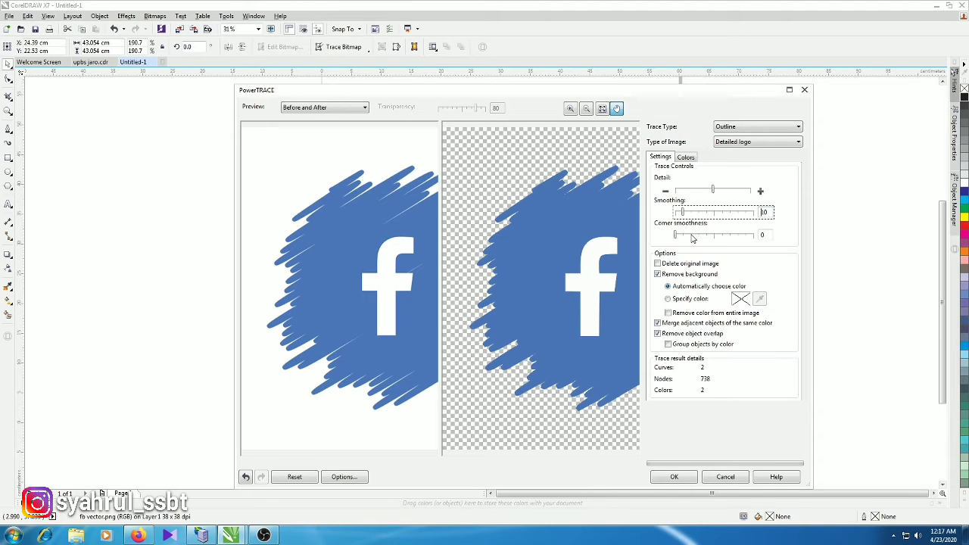
pyautogui.moveTo(691, 238); pyautogui.dragTo(714, 237)
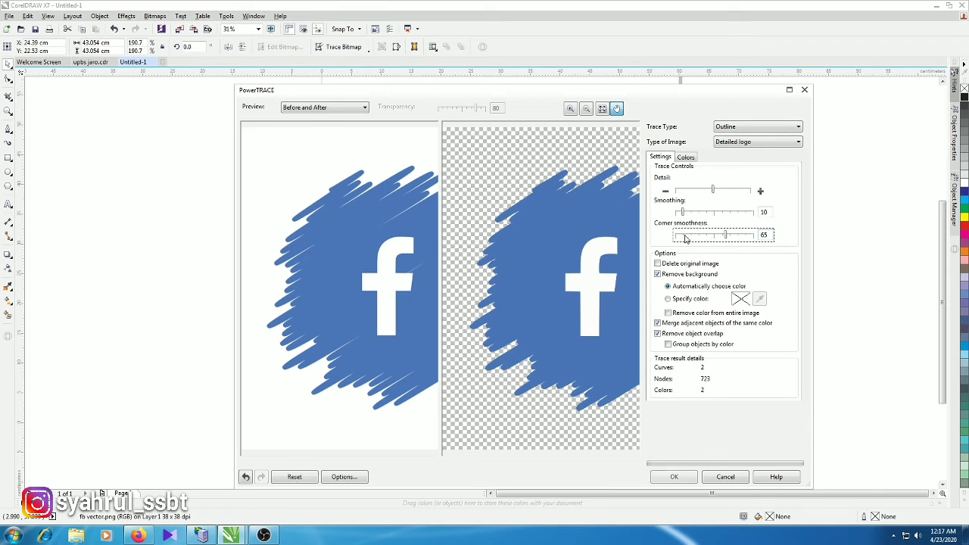
pyautogui.moveTo(714, 237)
pyautogui.mouseDown()
pyautogui.moveTo(685, 237)
pyautogui.moveTo(699, 238)
pyautogui.mouseUp()
pyautogui.scroll(2, 593, 281)
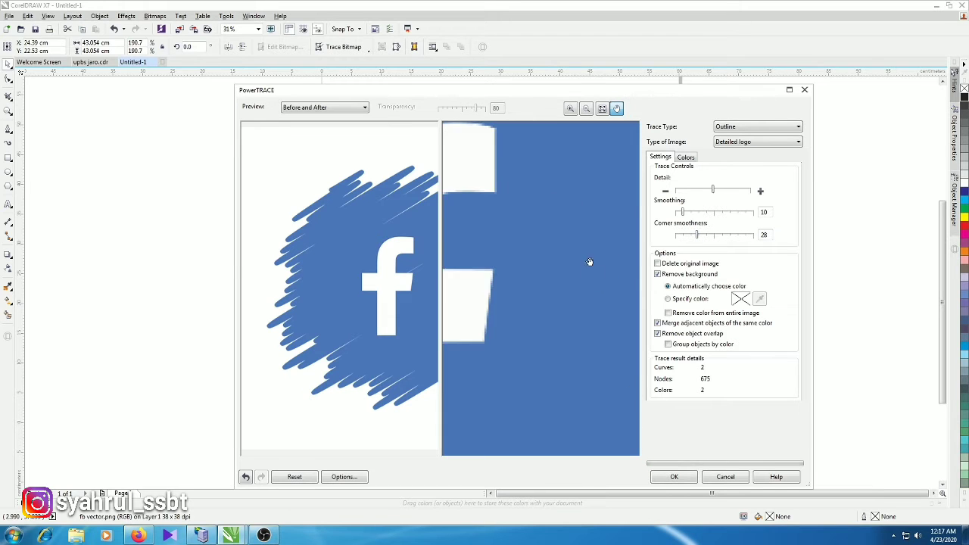
pyautogui.scroll(2, 606, 249)
pyautogui.scroll(-2, 558, 219)
pyautogui.scroll(-2, 554, 215)
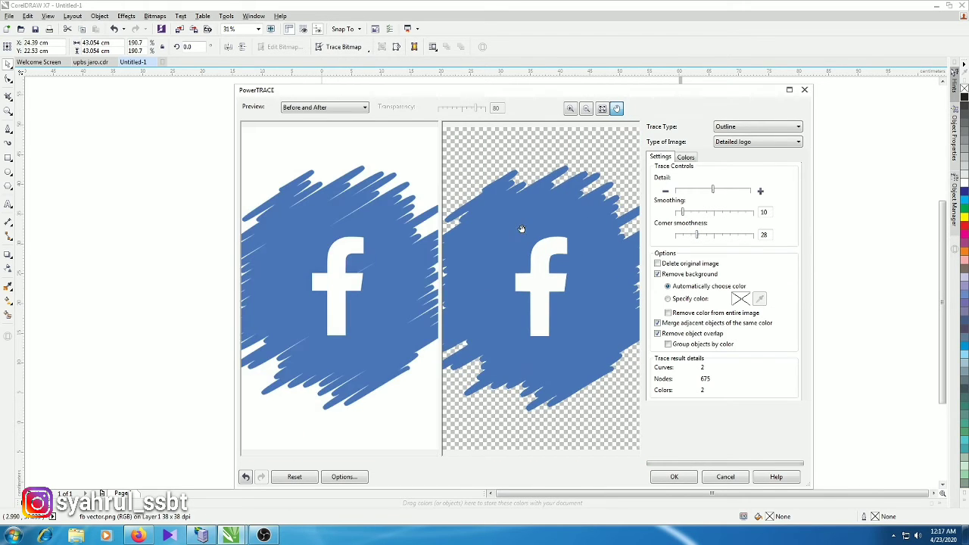
pyautogui.moveTo(521, 229); pyautogui.dragTo(584, 219)
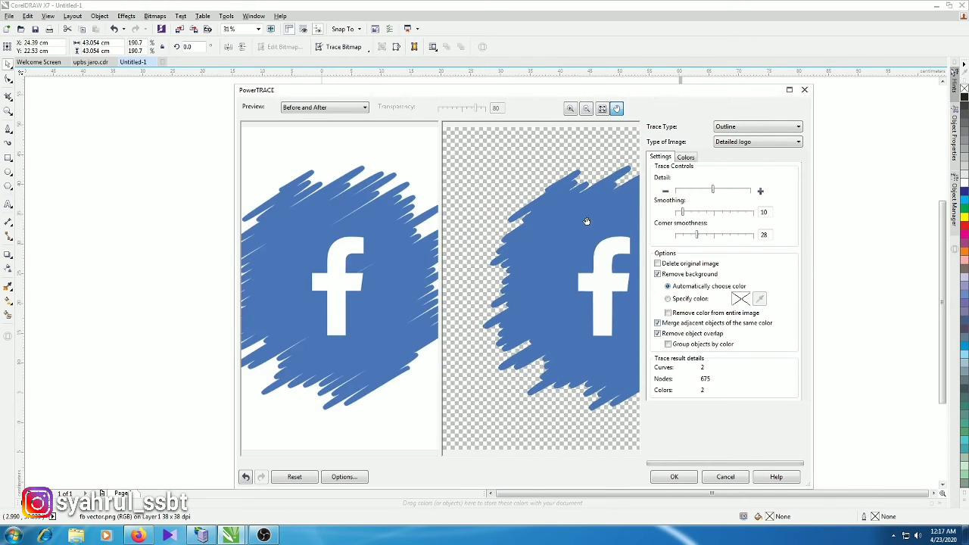
# - Remove the sampled white f as a specified background colour, not across the entire image
pyautogui.click(687, 300)
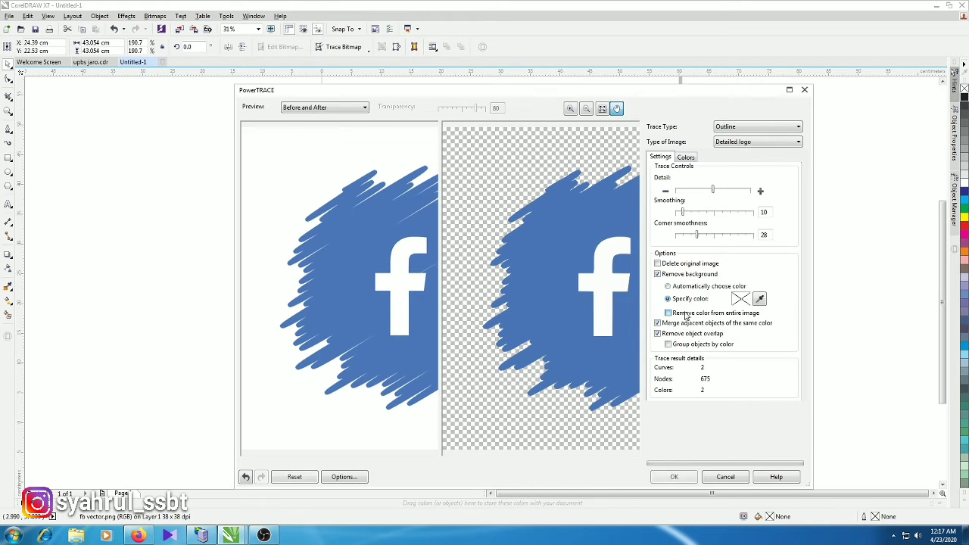
pyautogui.click(668, 313)
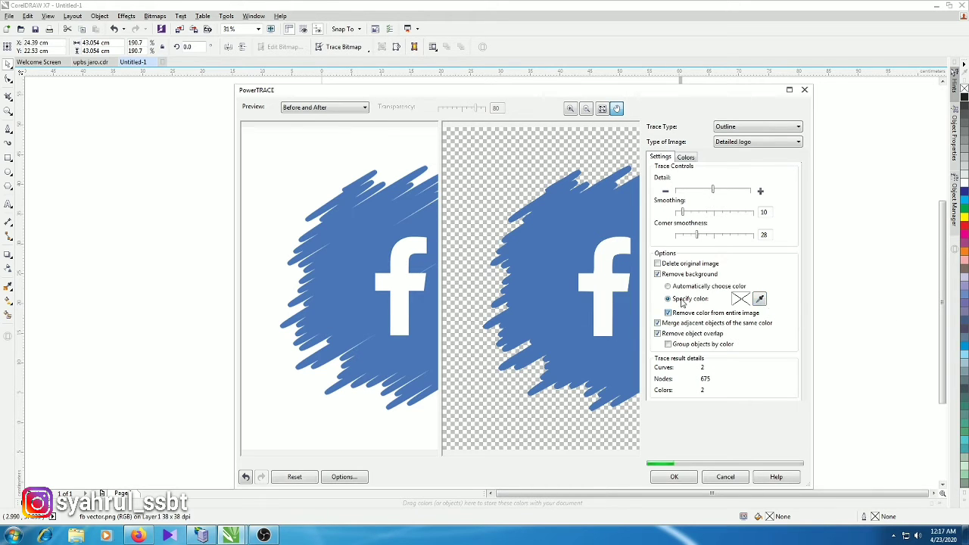
pyautogui.scroll(2, 493, 262)
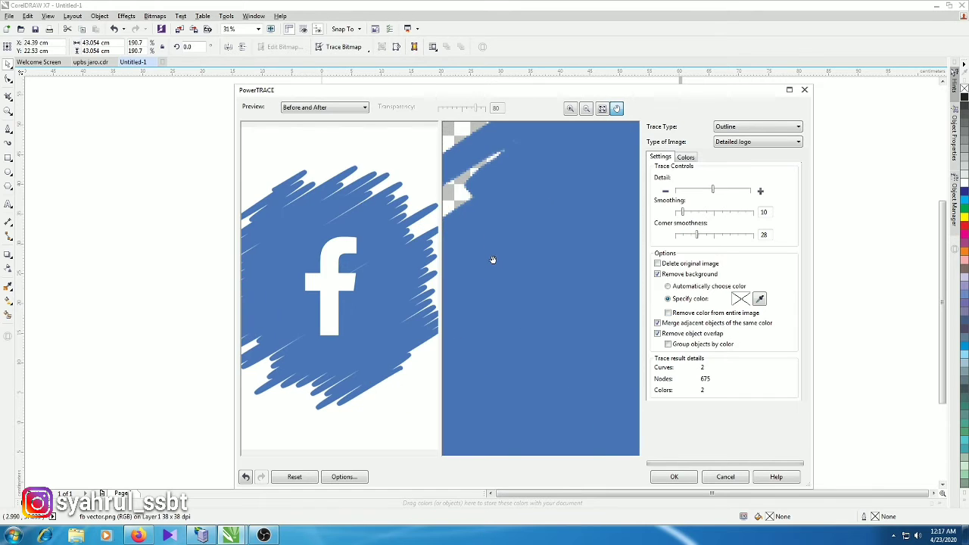
pyautogui.scroll(-4, 493, 262)
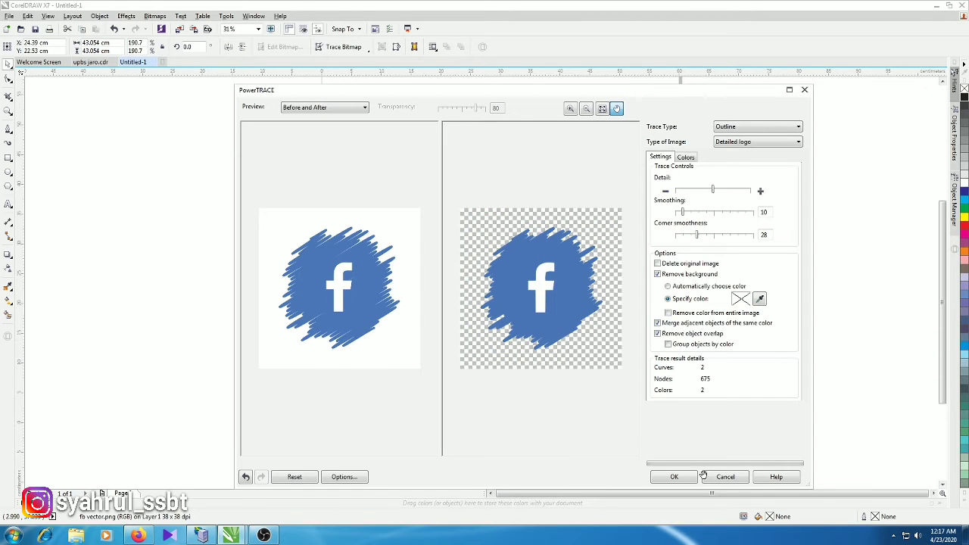
pyautogui.click(760, 299)
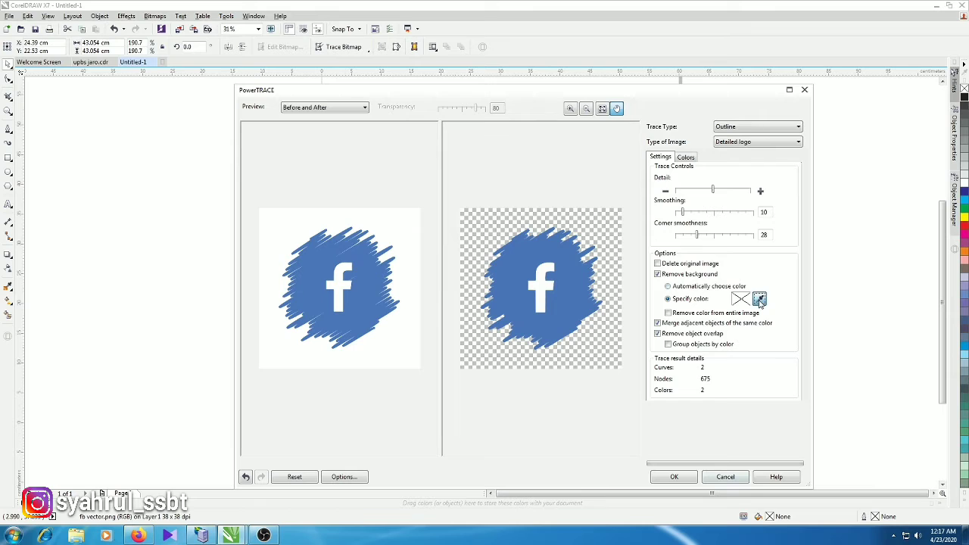
pyautogui.click(540, 283)
pyautogui.click(760, 299)
# - Accept the trace and move the traced vector logo to the right of the original bitmap
pyautogui.click(674, 476)
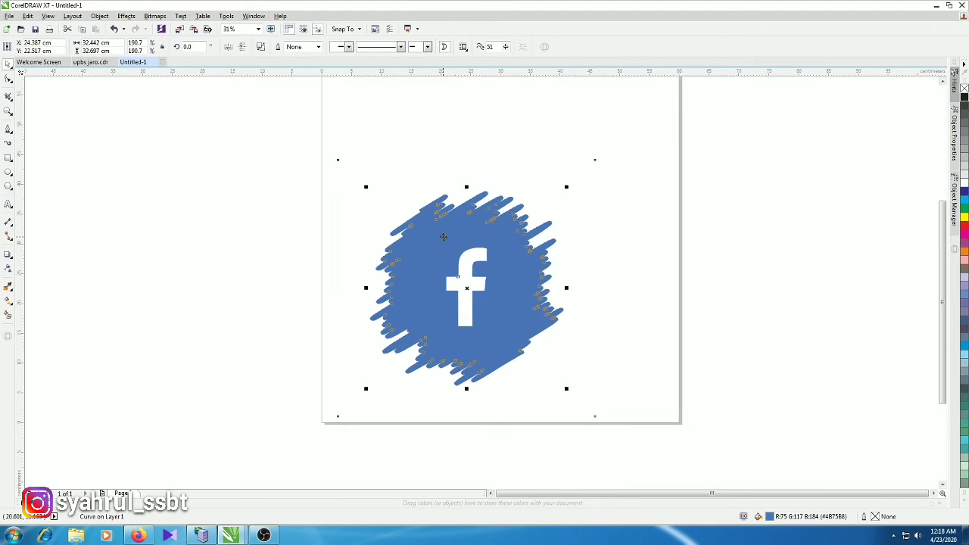
pyautogui.moveTo(437, 241)
pyautogui.mouseDown()
pyautogui.moveTo(669, 244)
pyautogui.moveTo(672, 230)
pyautogui.moveTo(535, 244)
pyautogui.mouseUp()
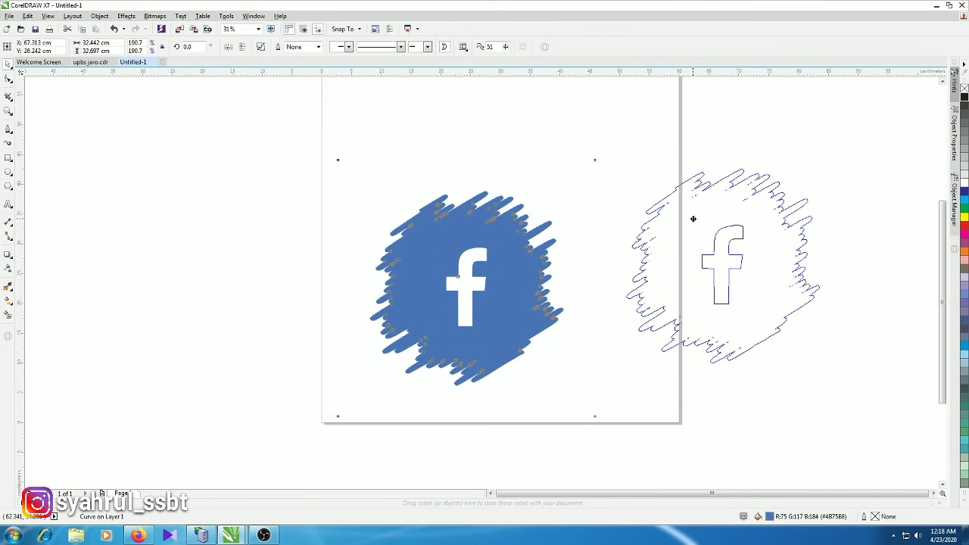
pyautogui.moveTo(534, 244)
pyautogui.mouseDown()
pyautogui.moveTo(678, 228)
pyautogui.moveTo(402, 231)
pyautogui.moveTo(665, 222)
pyautogui.moveTo(634, 216)
pyautogui.moveTo(660, 247)
pyautogui.moveTo(668, 222)
pyautogui.moveTo(655, 236)
pyautogui.moveTo(640, 225)
pyautogui.moveTo(657, 222)
pyautogui.mouseUp()
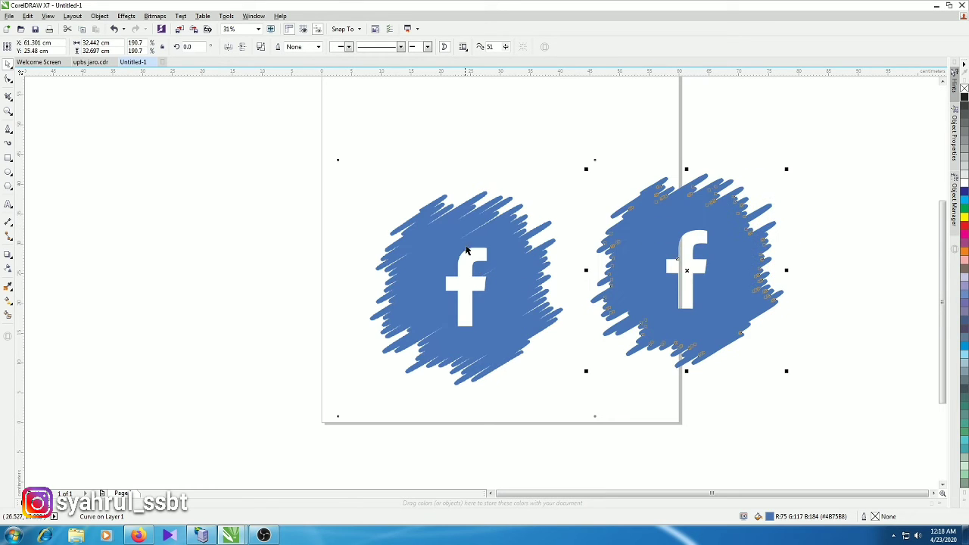
# - Rearrange the bitmap logo and traced vector logo side by side near the page
pyautogui.click(470, 246)
pyautogui.moveTo(471, 241); pyautogui.dragTo(409, 214)
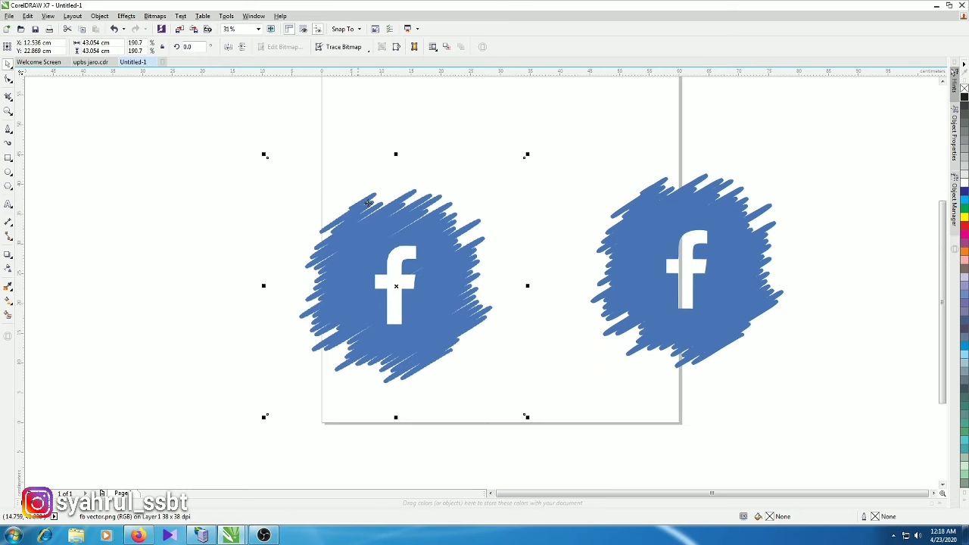
pyautogui.moveTo(398, 263)
pyautogui.mouseDown()
pyautogui.moveTo(432, 348)
pyautogui.moveTo(376, 241)
pyautogui.mouseUp()
pyautogui.click(657, 251)
pyautogui.moveTo(658, 250)
pyautogui.mouseDown()
pyautogui.moveTo(544, 242)
pyautogui.moveTo(560, 182)
pyautogui.moveTo(563, 249)
pyautogui.moveTo(742, 209)
pyautogui.moveTo(742, 287)
pyautogui.moveTo(743, 221)
pyautogui.mouseUp()
pyautogui.moveTo(362, 239)
pyautogui.mouseDown()
pyautogui.moveTo(505, 264)
pyautogui.moveTo(501, 243)
pyautogui.mouseUp()
pyautogui.click(725, 227)
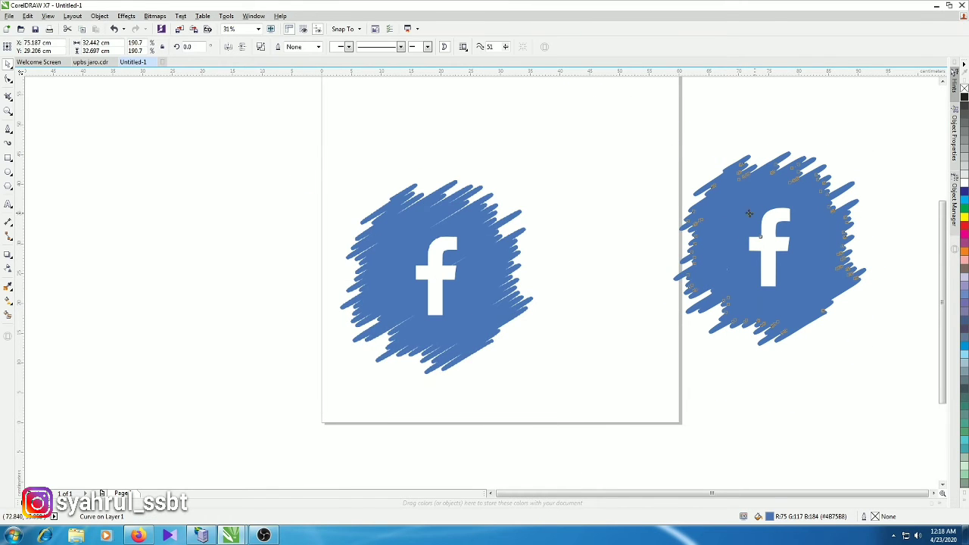
pyautogui.moveTo(747, 212)
pyautogui.mouseDown()
pyautogui.moveTo(614, 219)
pyautogui.moveTo(634, 348)
pyautogui.moveTo(665, 206)
pyautogui.mouseUp()
# - Cut the original bitmap logo out of the drawing
pyautogui.click(443, 255)
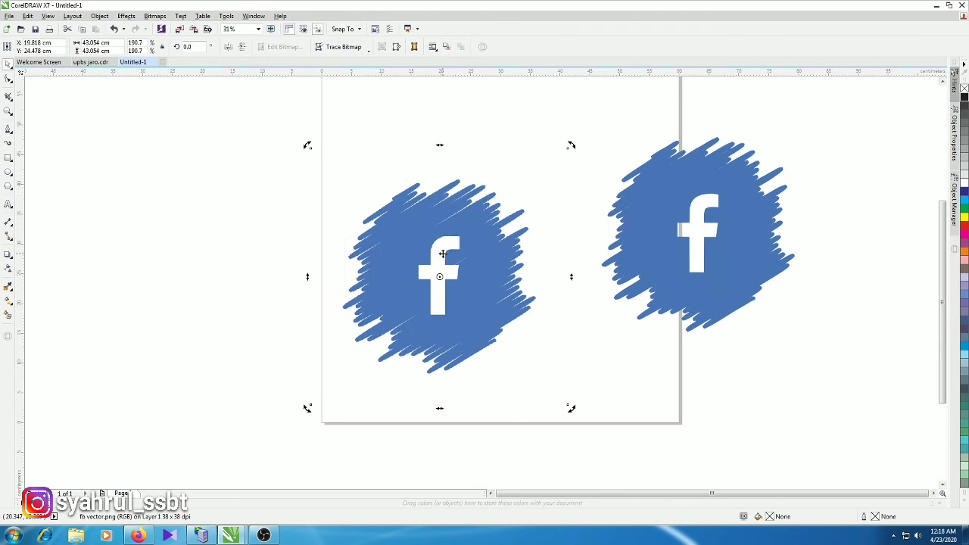
pyautogui.click(453, 259)
pyautogui.rightClick(462, 248)
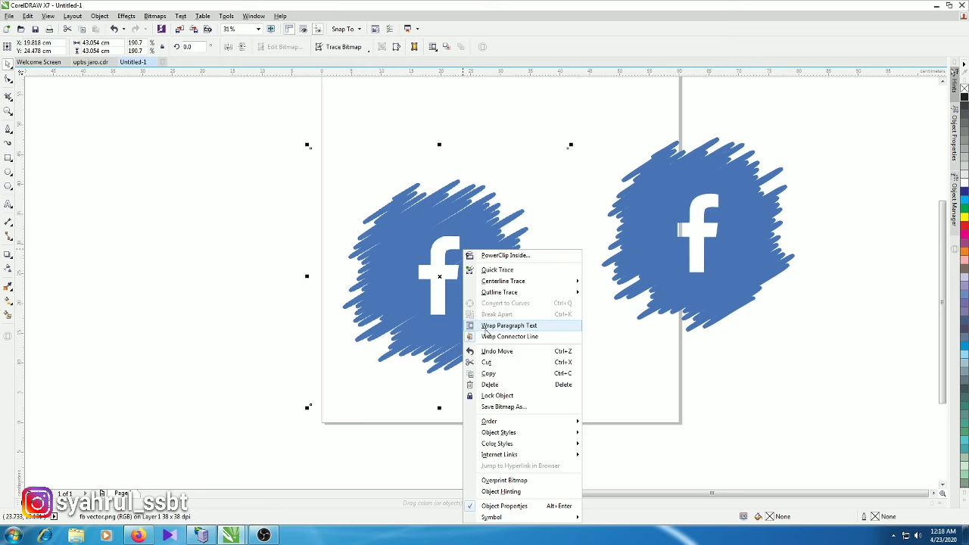
pyautogui.click(484, 362)
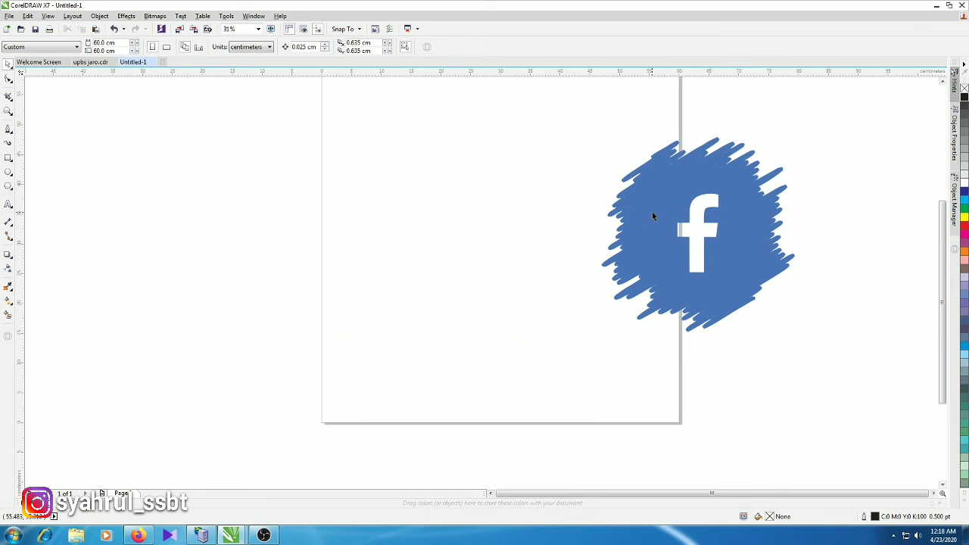
# - Move the traced vector logo onto the page
pyautogui.moveTo(652, 216); pyautogui.dragTo(422, 209)
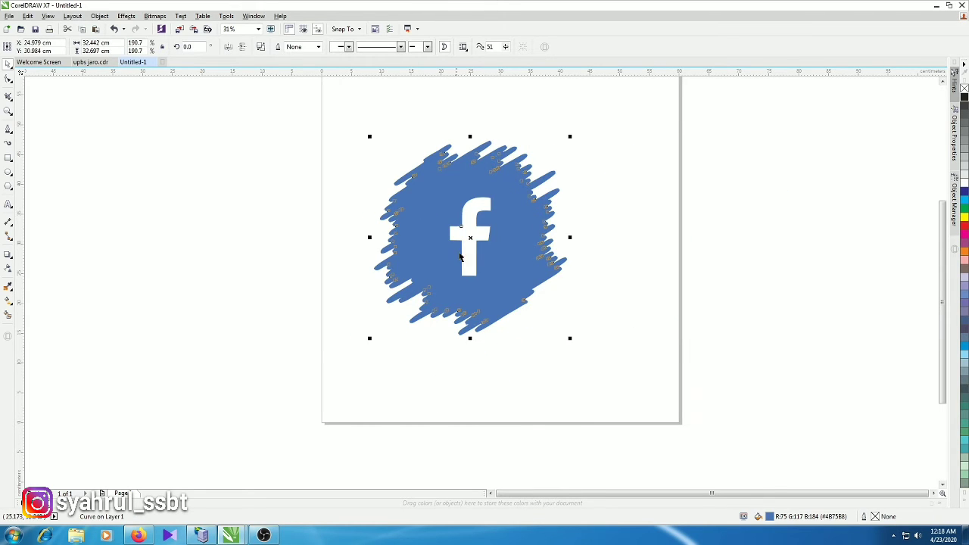
pyautogui.scroll(2, 464, 258)
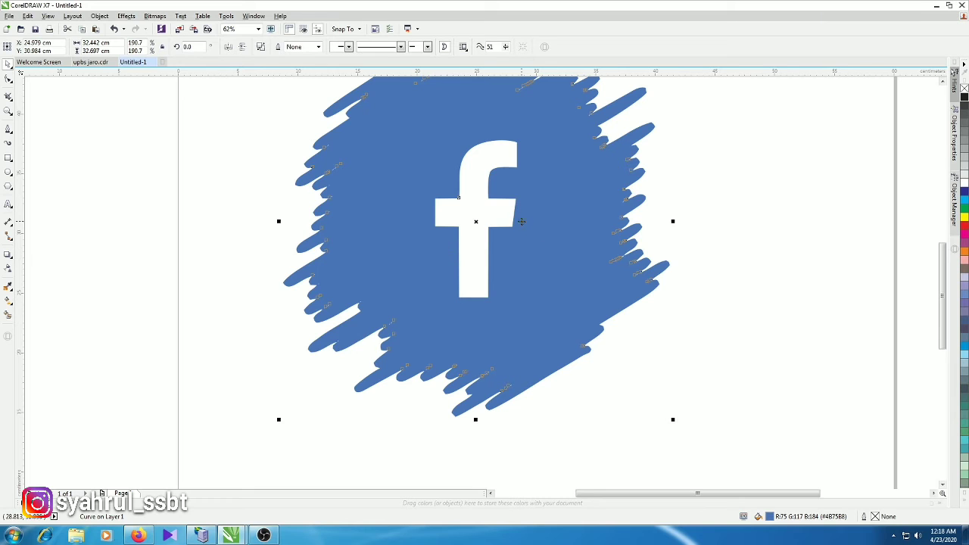
pyautogui.scroll(-2, 521, 221)
pyautogui.scroll(2, 554, 199)
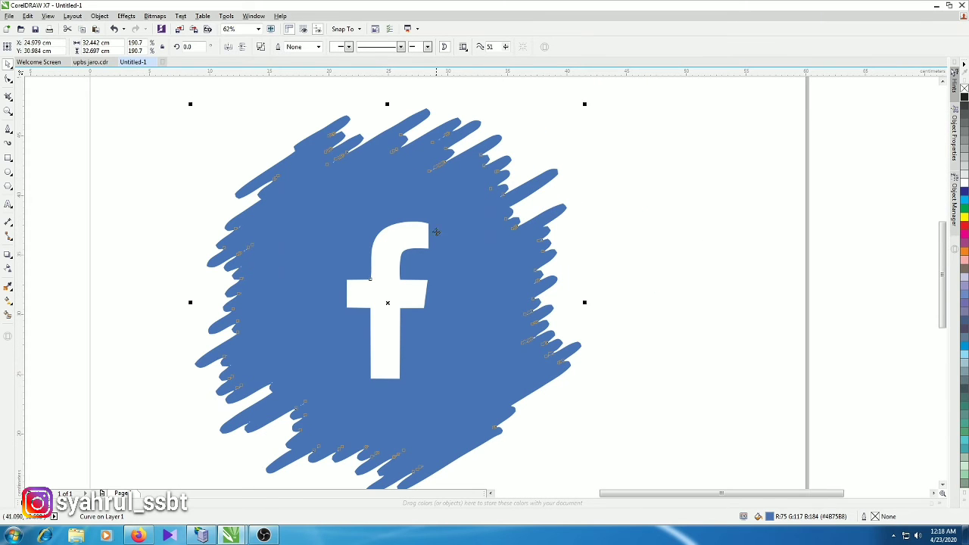
# - Try red, purple, grey and yellow palette fills on the logo, settling on magenta
pyautogui.click(965, 227)
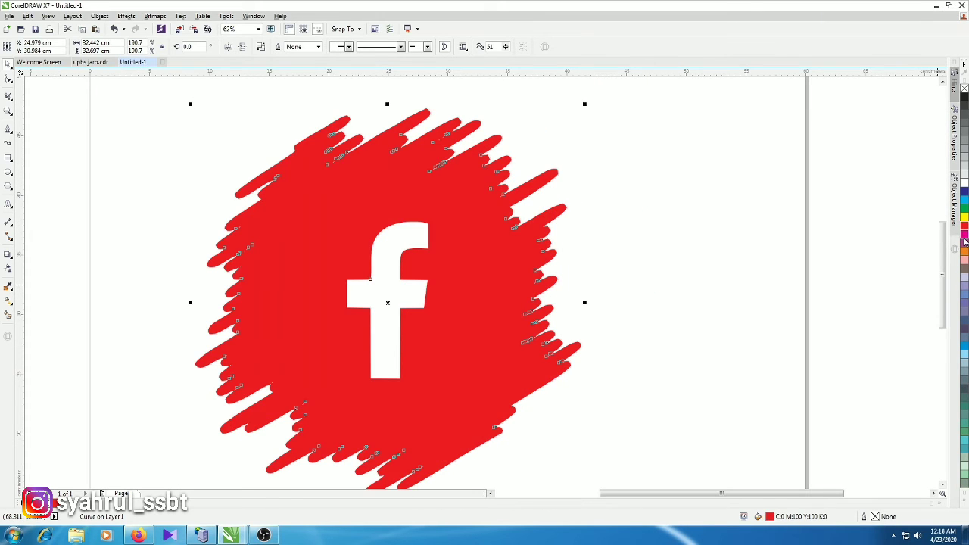
pyautogui.click(965, 242)
pyautogui.click(965, 234)
pyautogui.click(964, 206)
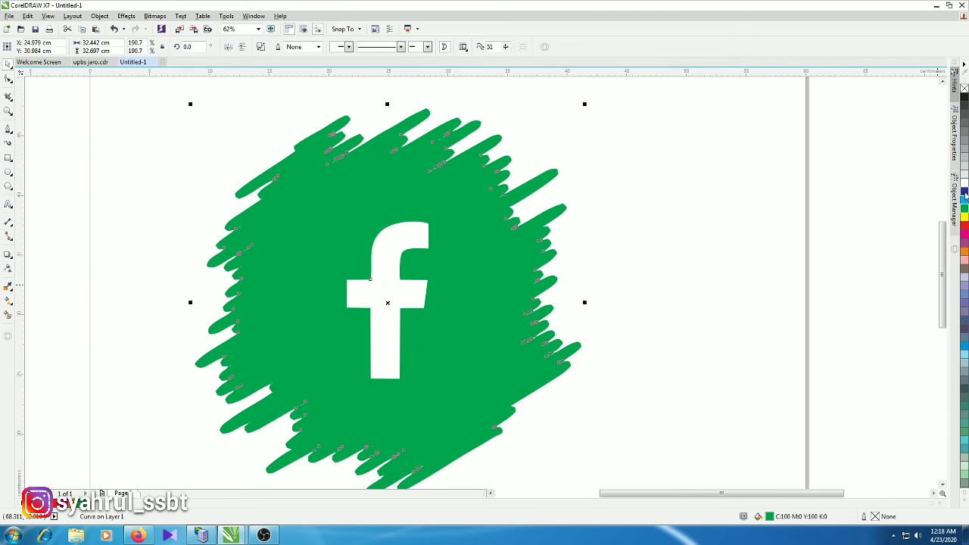
pyautogui.click(965, 189)
pyautogui.click(965, 216)
pyautogui.click(964, 247)
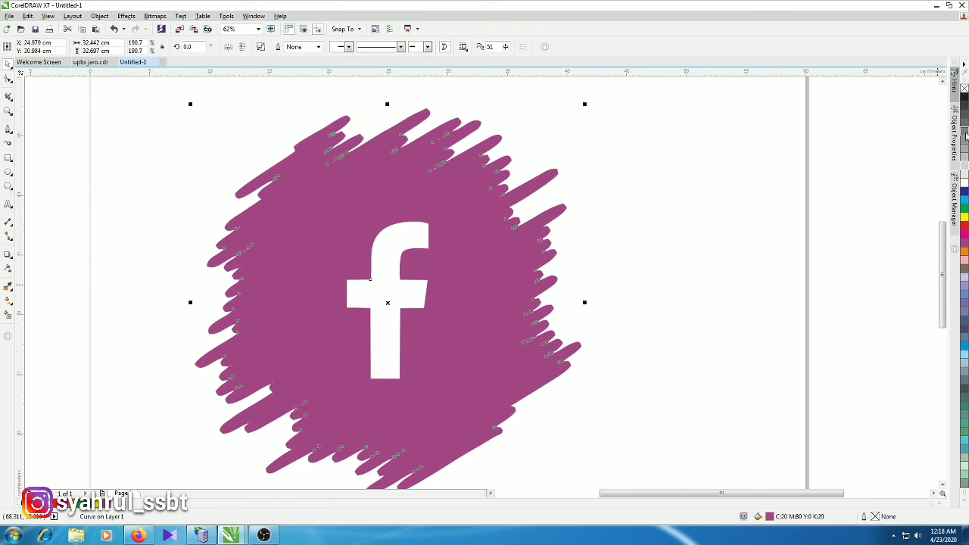
pyautogui.click(964, 137)
pyautogui.click(965, 220)
pyautogui.click(964, 236)
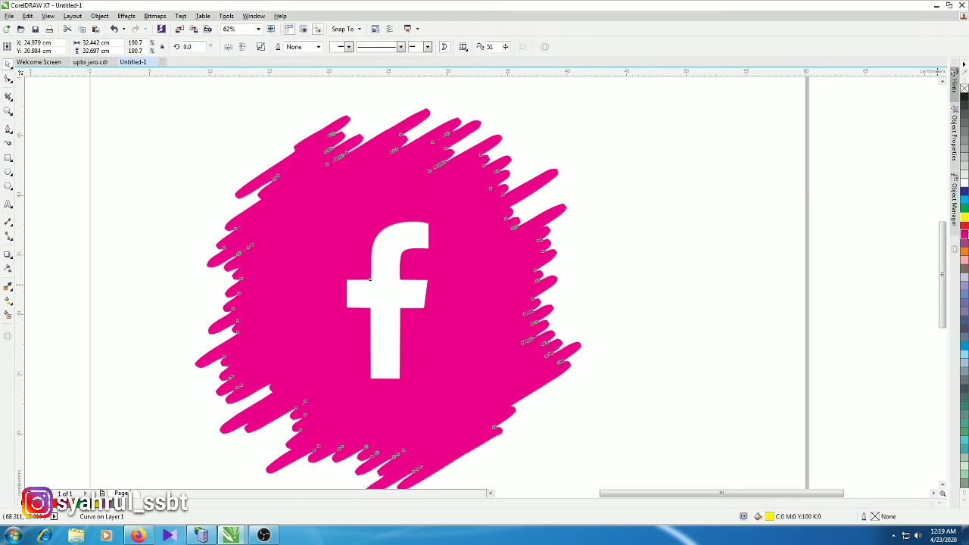
pyautogui.scroll(-2, 660, 288)
pyautogui.scroll(-1, 660, 289)
# - Select the magenta logo and drag a corner handle to shrink it to about 39%
pyautogui.scroll(1, 589, 270)
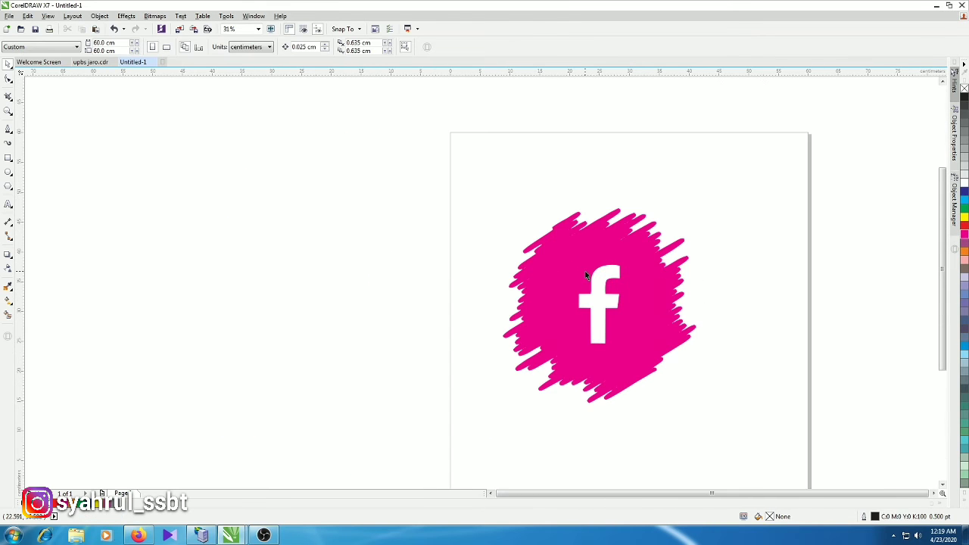
pyautogui.press('Escape')
pyautogui.scroll(1, 669, 296)
pyautogui.scroll(-1, 669, 296)
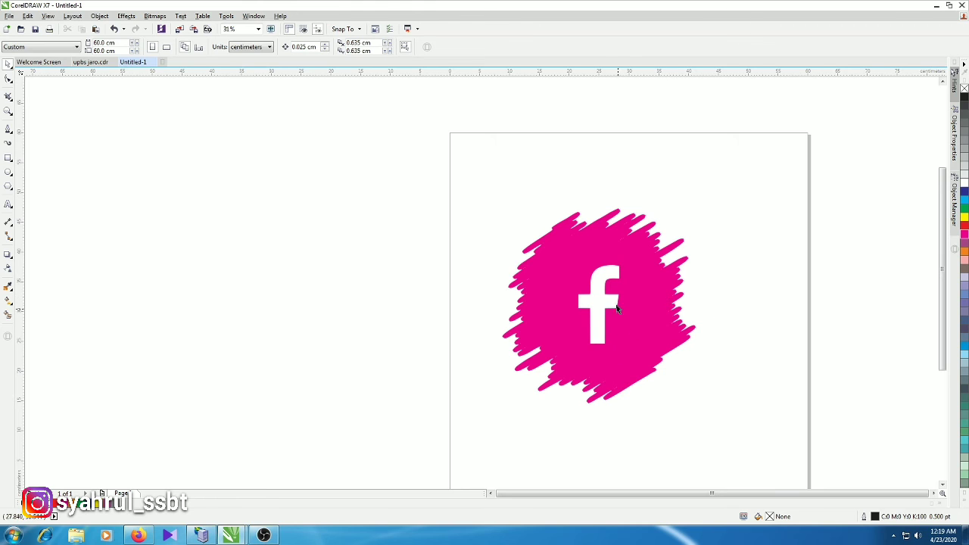
pyautogui.click(657, 353)
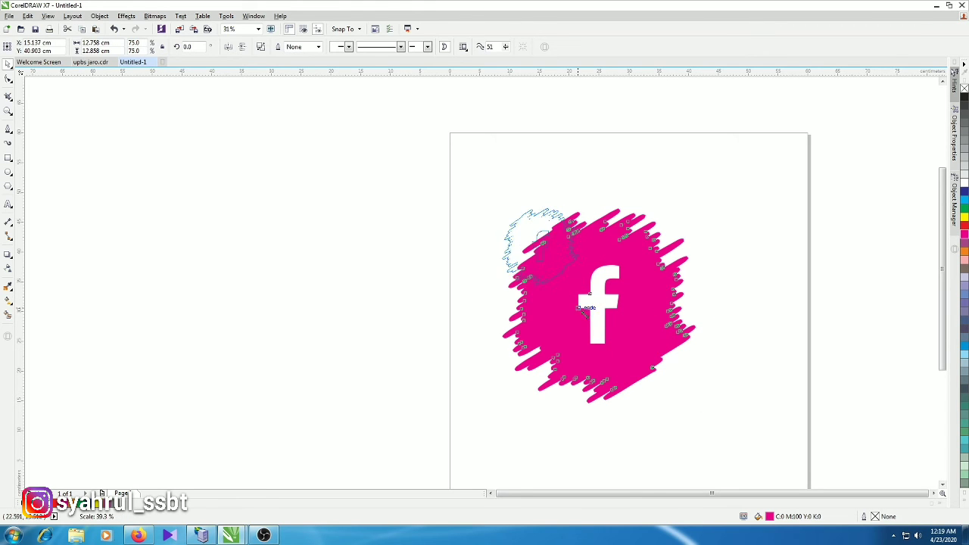
pyautogui.moveTo(700, 406); pyautogui.dragTo(576, 282)
# - Zoom in and out to check the resized logo, then reselect it
pyautogui.scroll(3, 534, 221)
pyautogui.scroll(2, 533, 221)
pyautogui.scroll(-1, 533, 222)
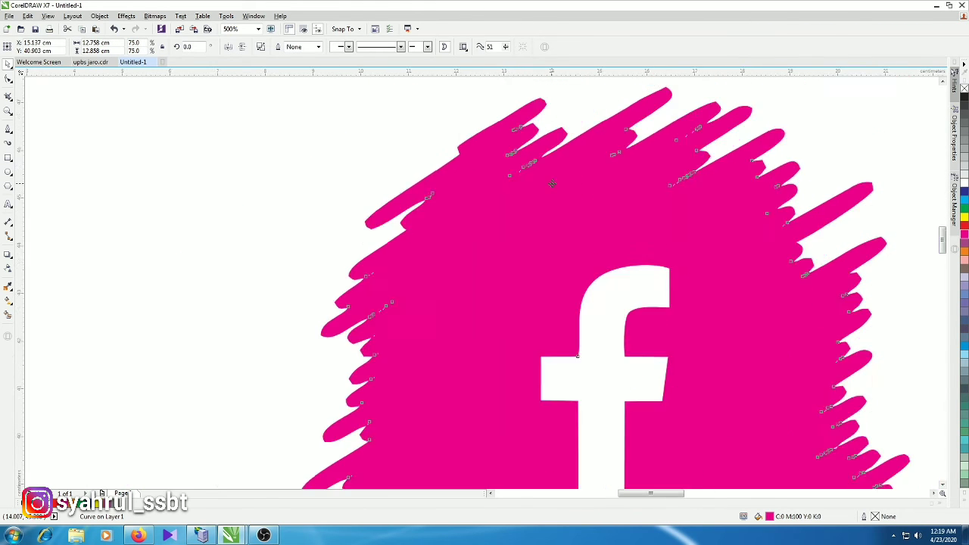
pyautogui.scroll(-1, 534, 221)
pyautogui.click(403, 184)
pyautogui.scroll(-3, 469, 226)
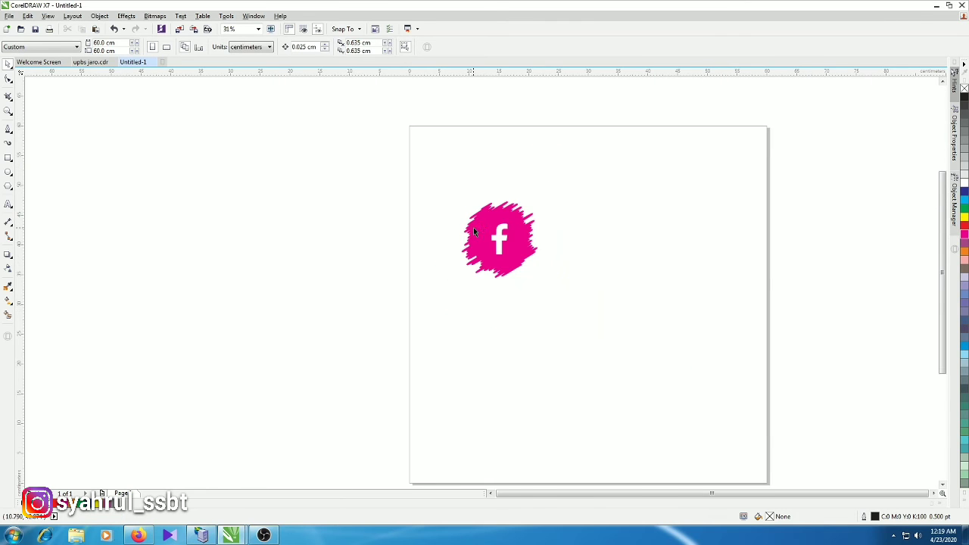
pyautogui.scroll(3, 482, 214)
pyautogui.scroll(2, 483, 216)
pyautogui.click(557, 198)
# - Zoom around the 12.758 × 12.858 cm logo, clear the selection and select it again
pyautogui.scroll(2, 558, 198)
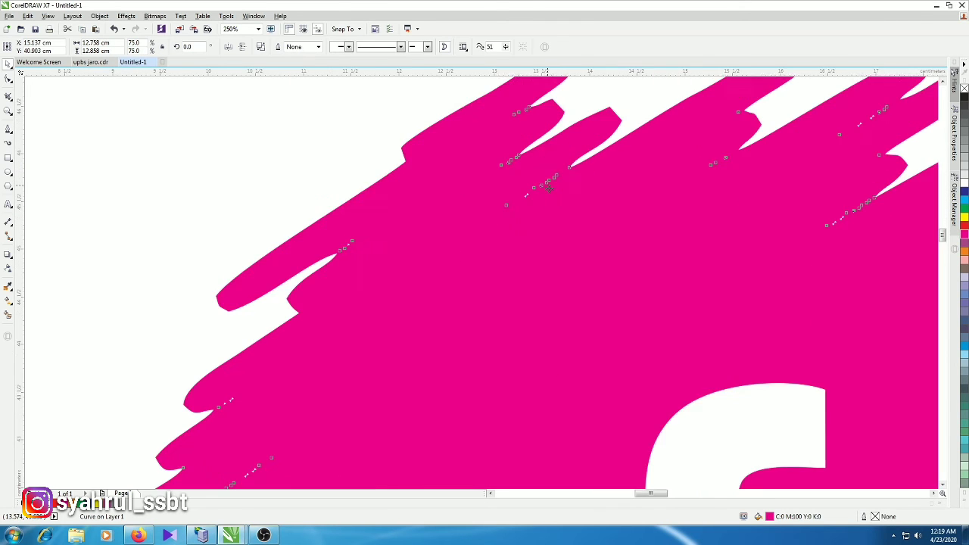
pyautogui.scroll(2, 509, 208)
pyautogui.scroll(3, 504, 214)
pyautogui.scroll(-5, 499, 218)
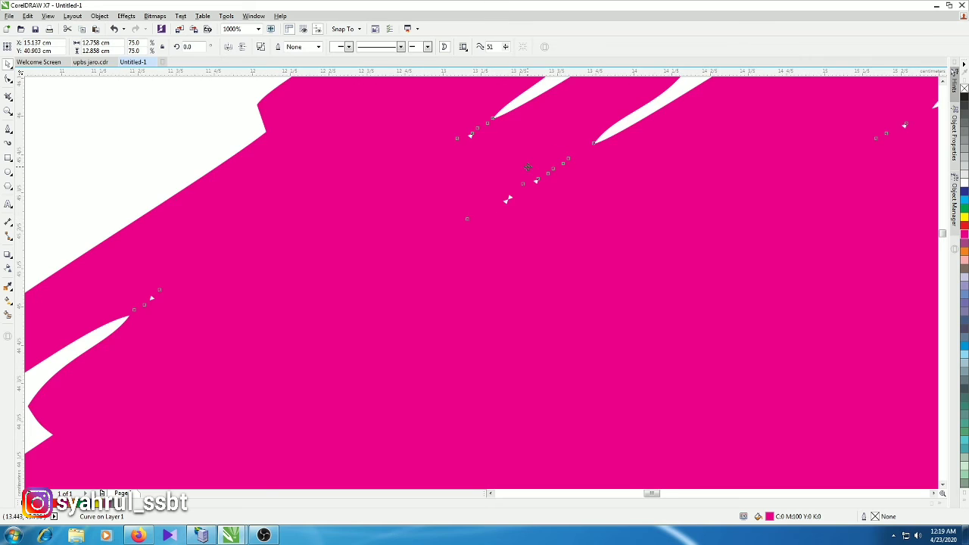
pyautogui.scroll(2, 477, 167)
pyautogui.scroll(-2, 474, 165)
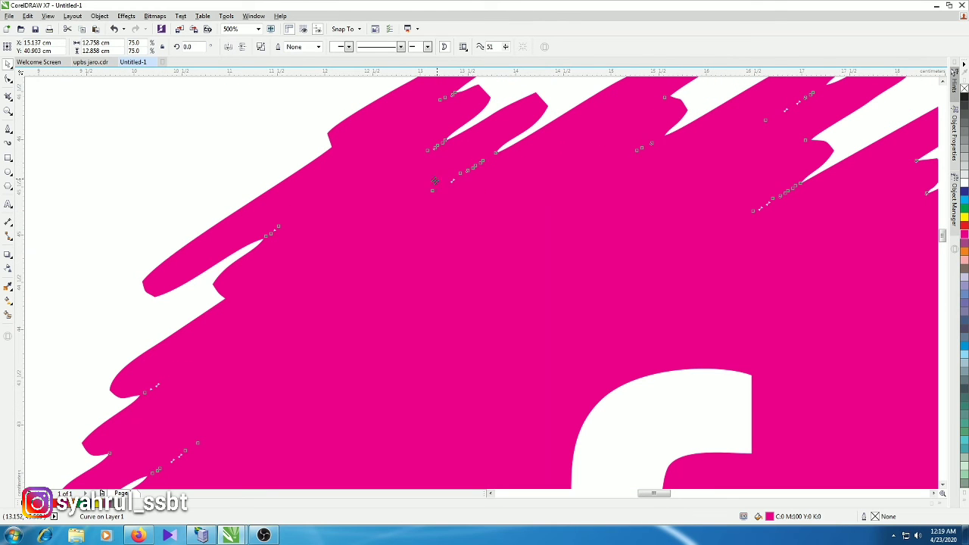
pyautogui.scroll(3, 435, 180)
pyautogui.scroll(-4, 670, 153)
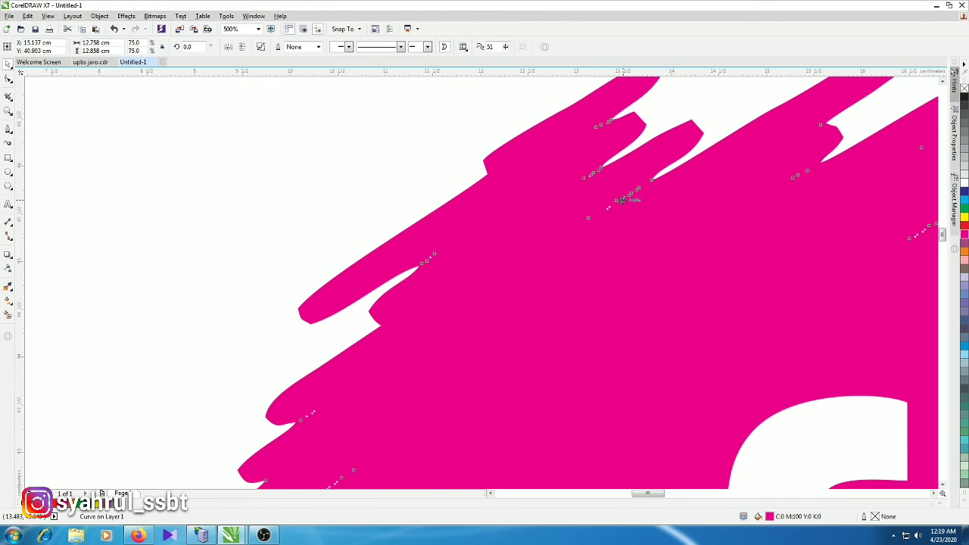
pyautogui.click(395, 173)
pyautogui.moveTo(372, 207); pyautogui.dragTo(490, 269)
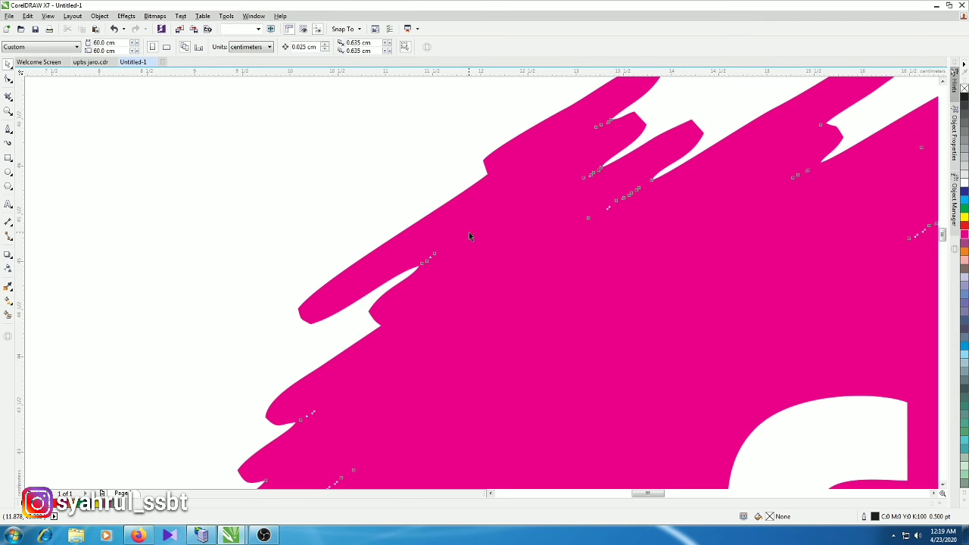
pyautogui.click(468, 236)
pyautogui.scroll(-2, 562, 226)
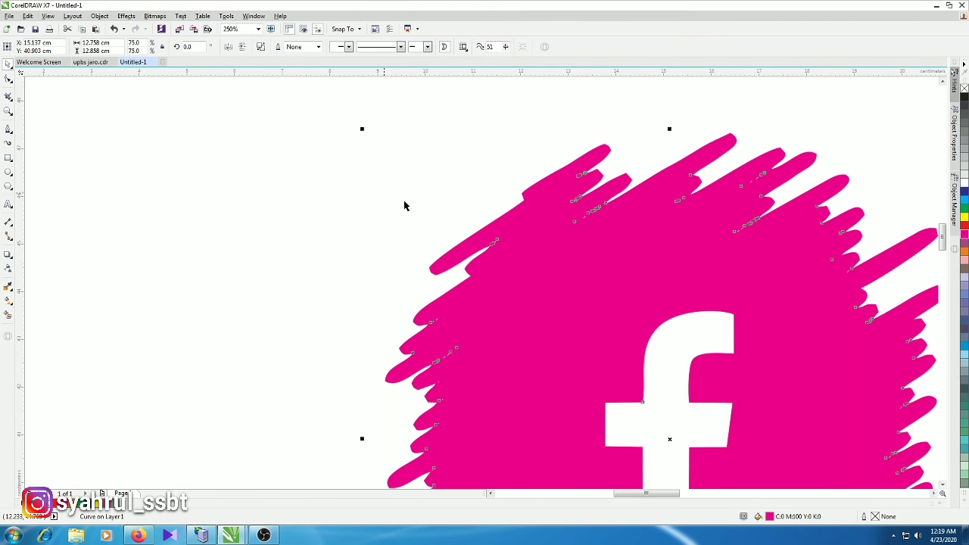
pyautogui.scroll(-2, 554, 254)
pyautogui.scroll(-2, 551, 247)
pyautogui.click(551, 247)
pyautogui.rightClick(560, 252)
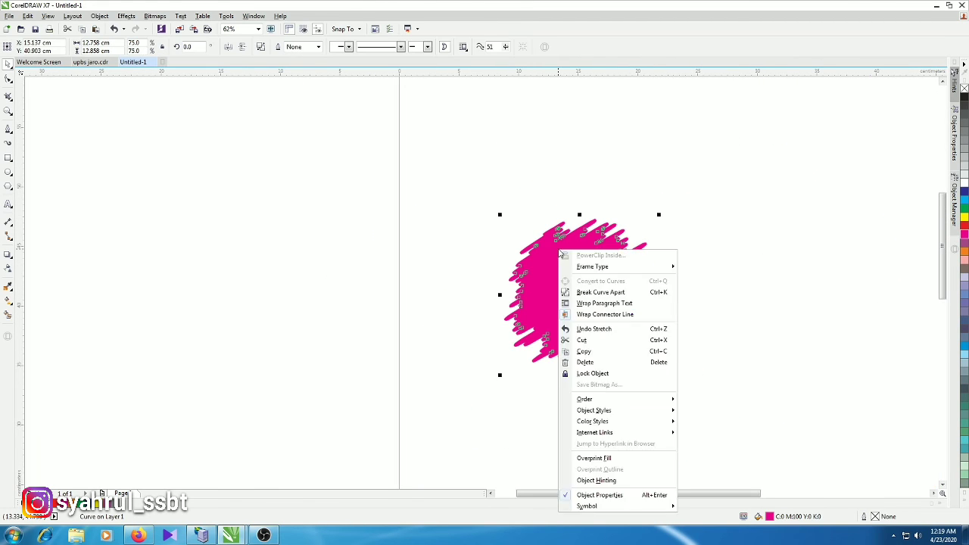
pyautogui.click(477, 301)
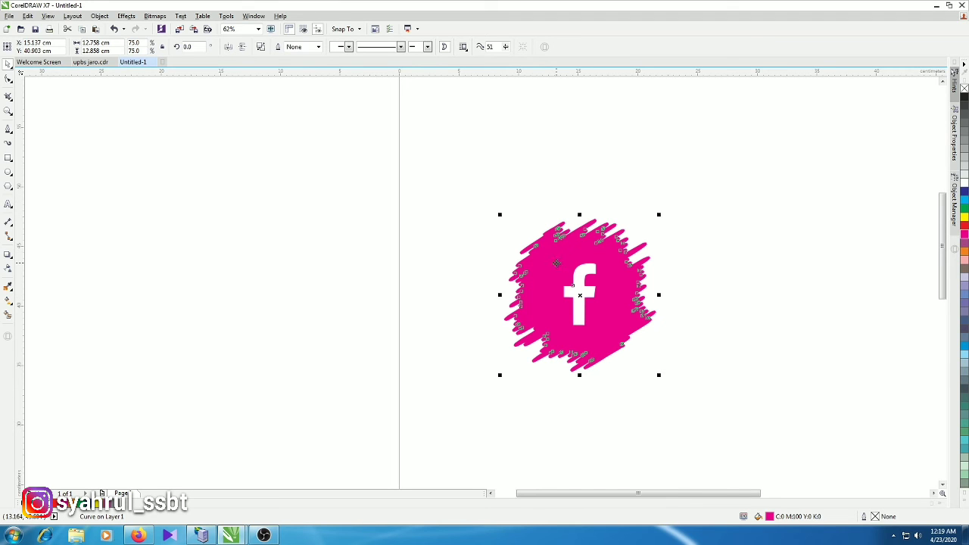
pyautogui.scroll(2, 557, 262)
pyautogui.scroll(3, 553, 248)
pyautogui.scroll(2, 541, 204)
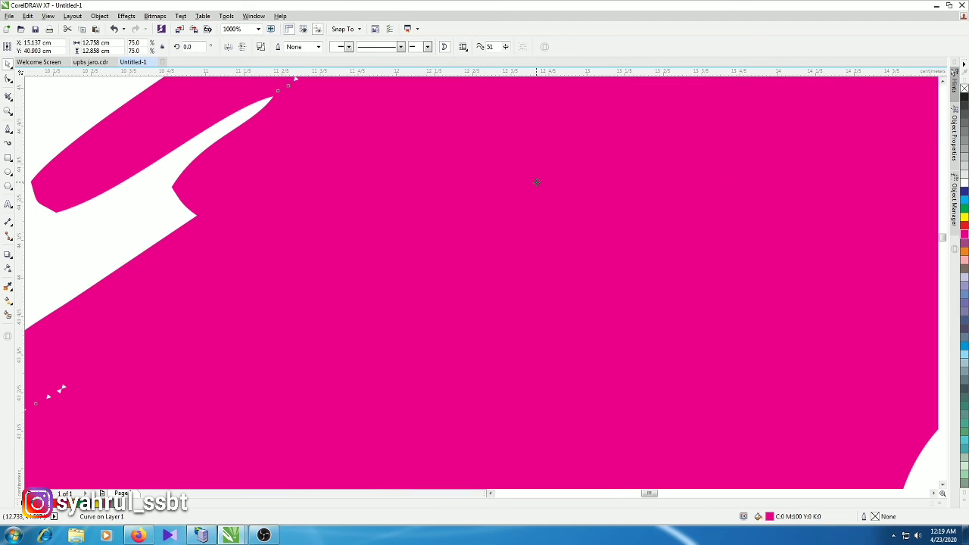
pyautogui.scroll(-3, 453, 183)
pyautogui.rightClick(451, 182)
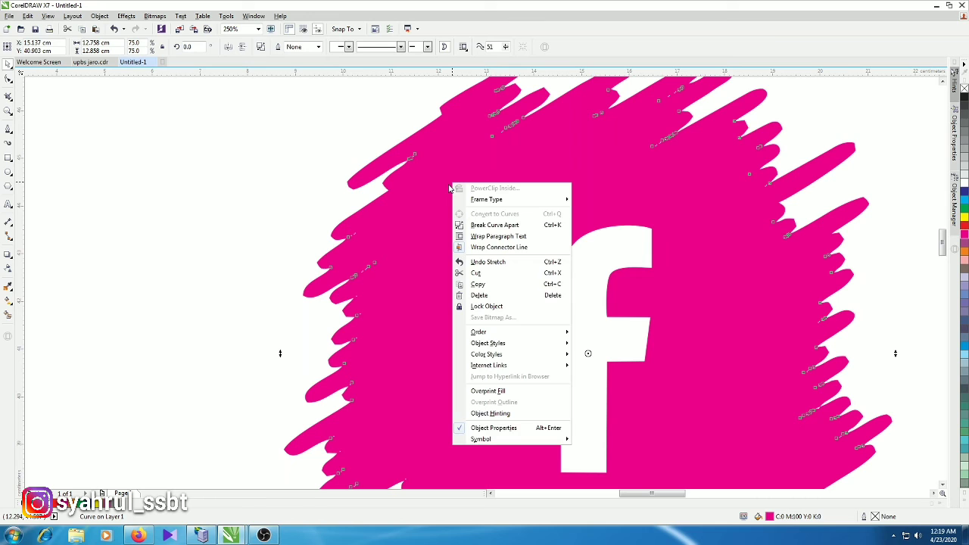
pyautogui.click(337, 184)
pyautogui.scroll(-1, 317, 154)
pyautogui.scroll(-2, 317, 155)
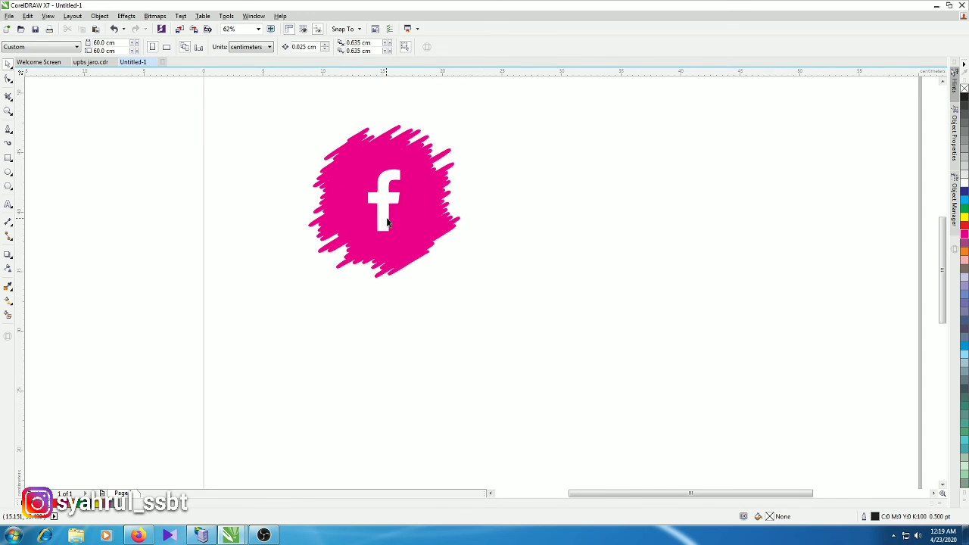
pyautogui.rightClick(393, 218)
pyautogui.click(337, 272)
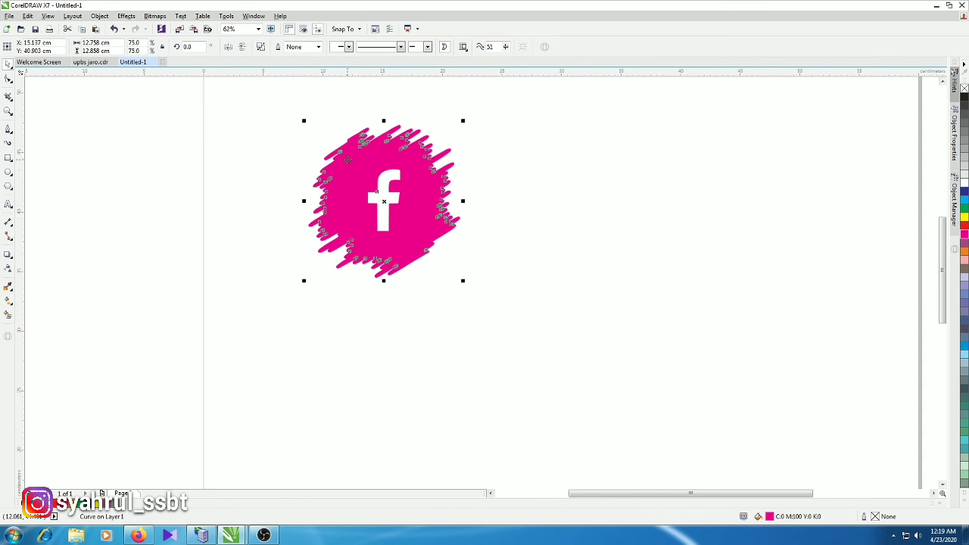
pyautogui.scroll(2, 347, 159)
pyautogui.scroll(2, 332, 176)
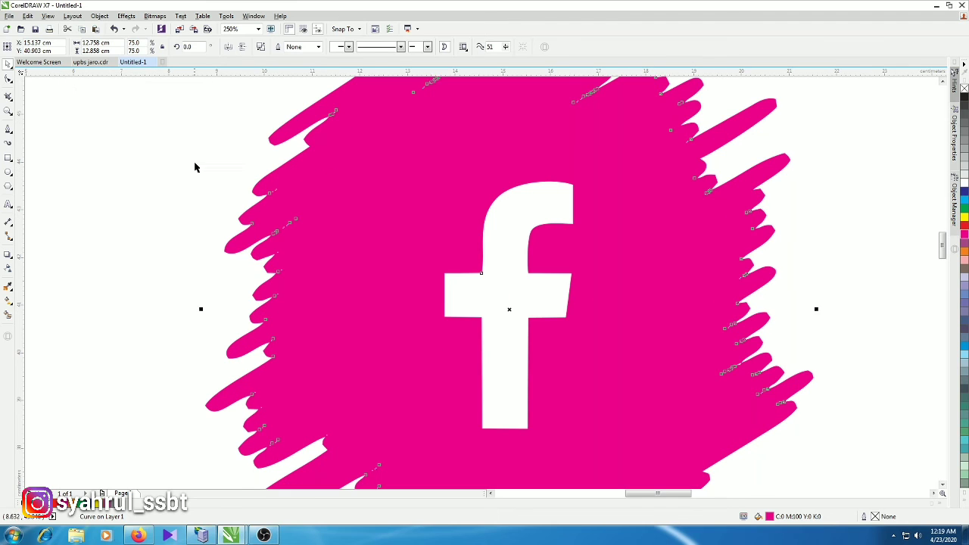
pyautogui.moveTo(195, 166); pyautogui.dragTo(353, 252)
pyautogui.click(284, 231)
pyautogui.scroll(-2, 318, 161)
pyautogui.scroll(-2, 334, 115)
pyautogui.scroll(6, 337, 118)
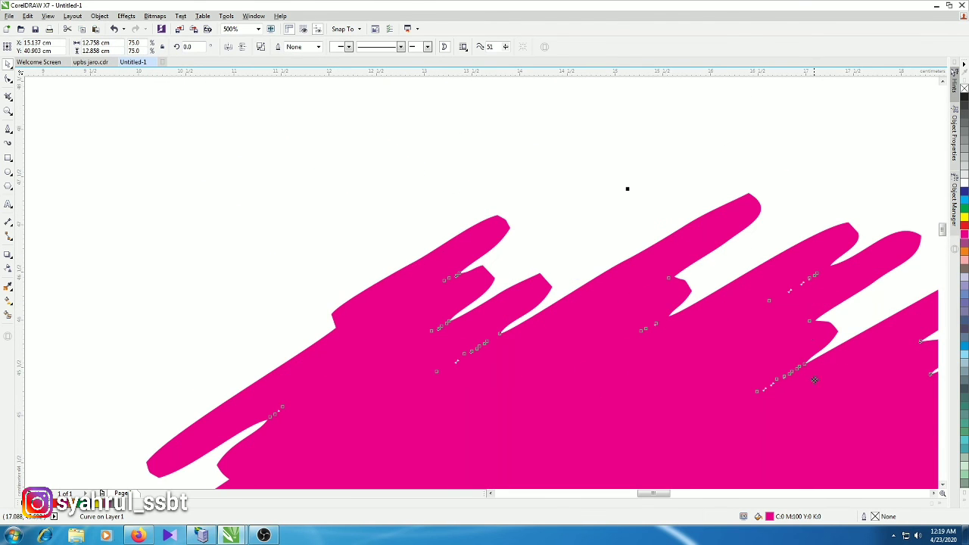
pyautogui.click(600, 259)
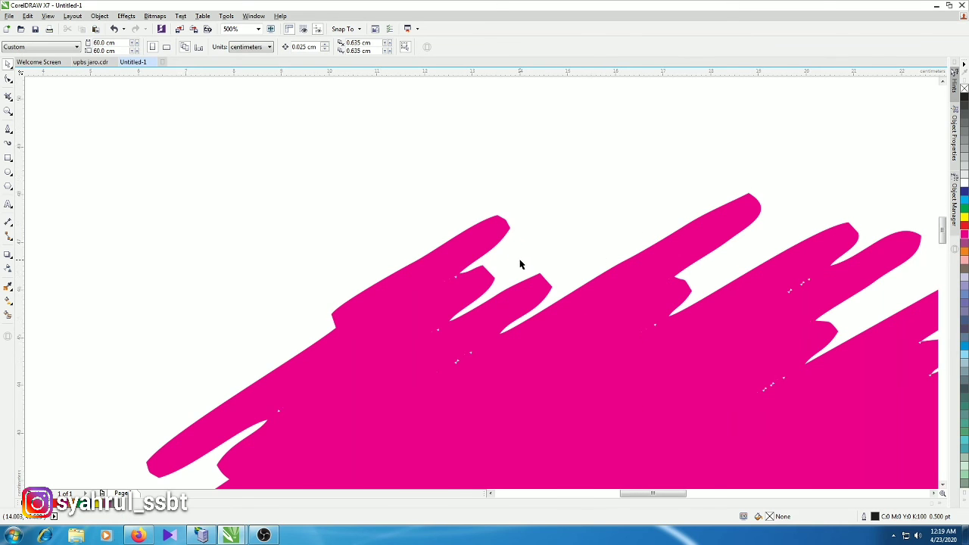
pyautogui.scroll(-4, 520, 265)
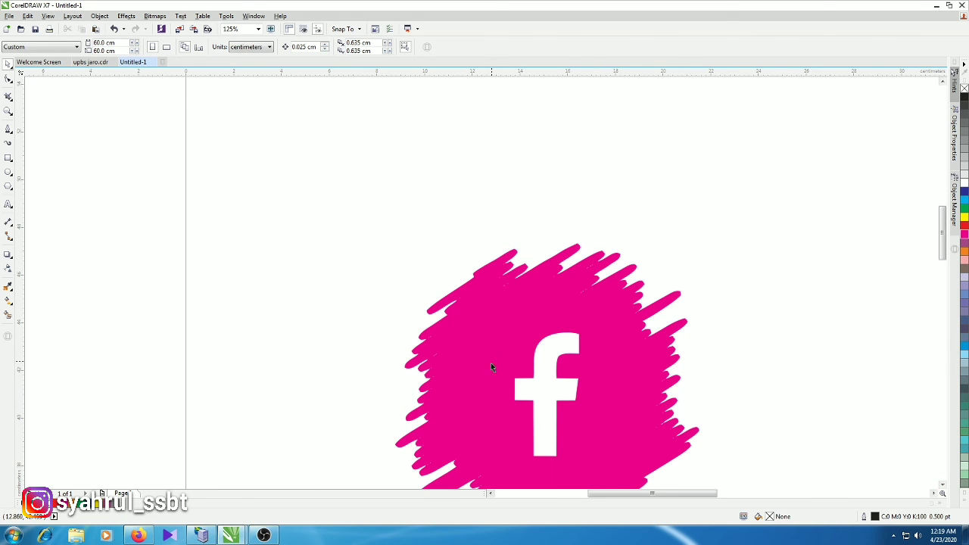
pyautogui.scroll(2, 501, 287)
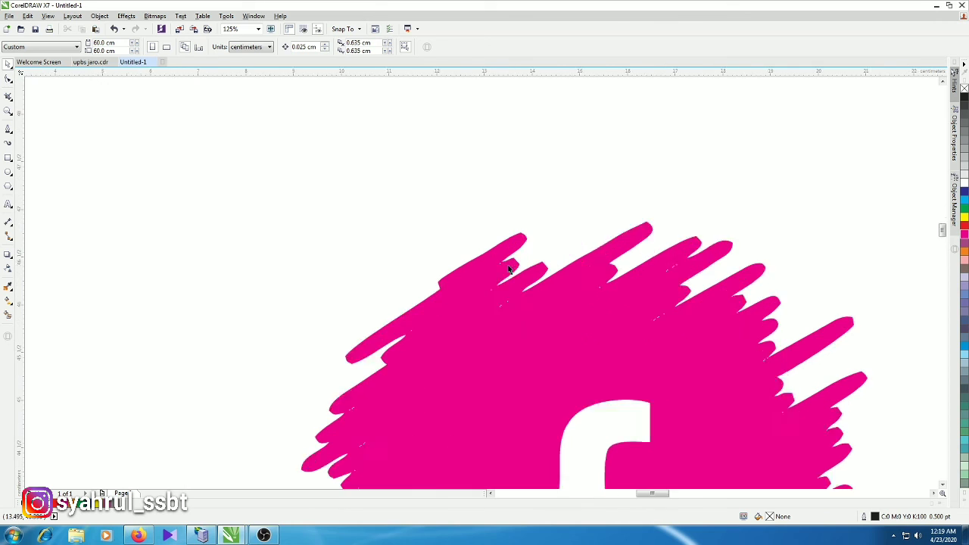
pyautogui.scroll(2, 484, 325)
pyautogui.scroll(1, 507, 369)
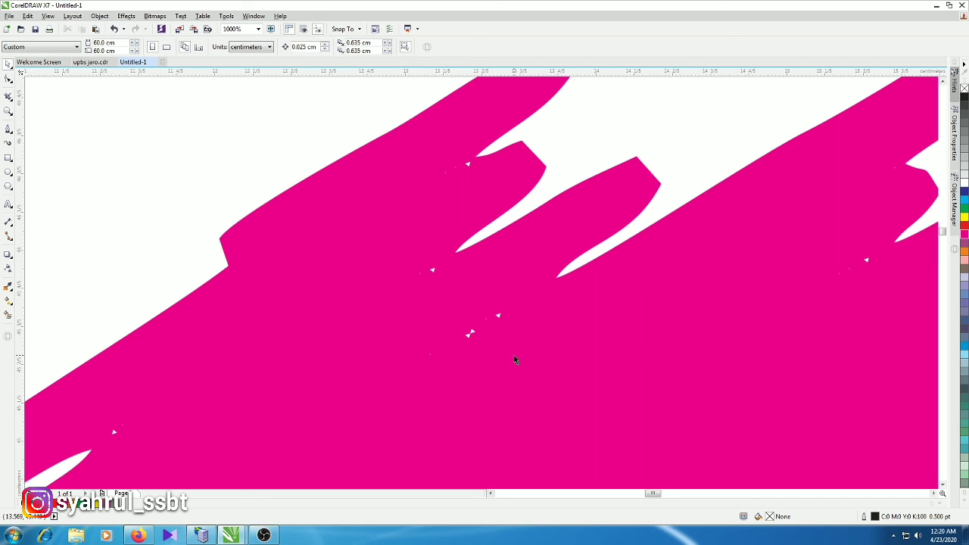
pyautogui.click(523, 331)
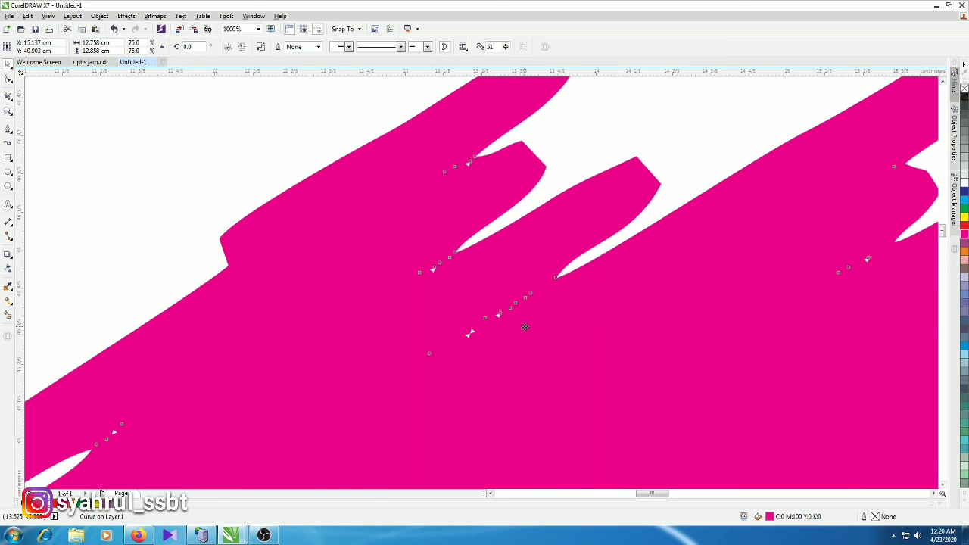
pyautogui.scroll(-4, 570, 374)
pyautogui.scroll(2, 545, 386)
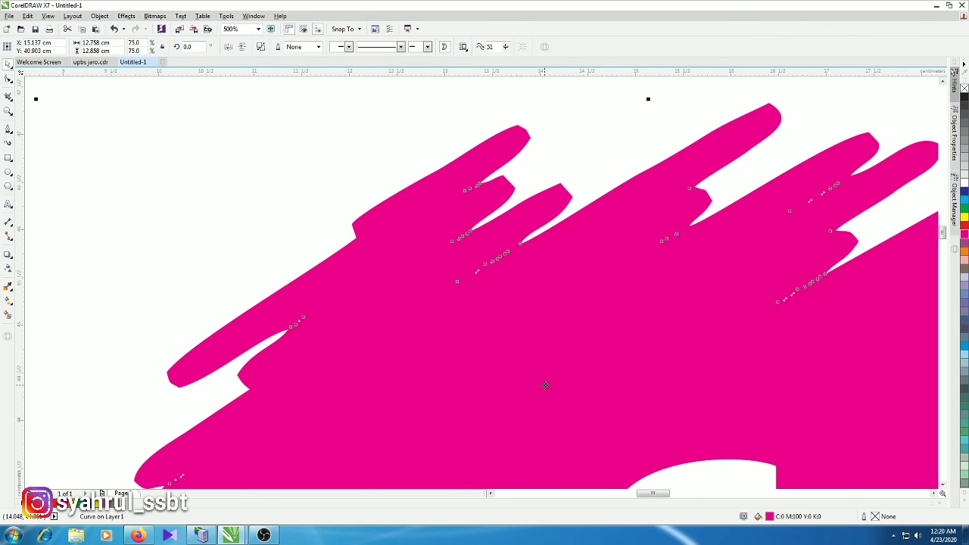